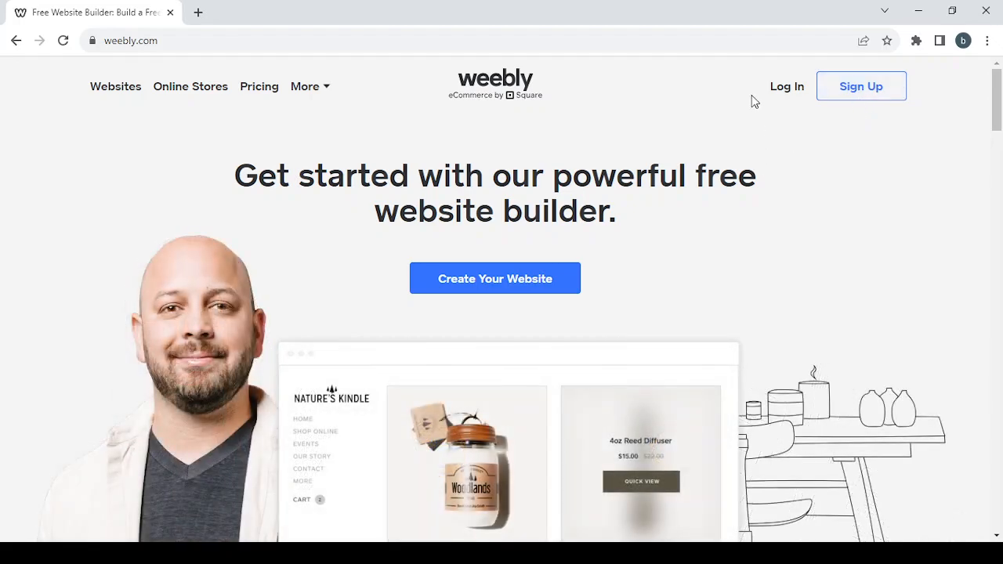
- Log in to Weebly through Square using the saved account e-mail
{"action": "left_click", "coordinate": [801, 94]}
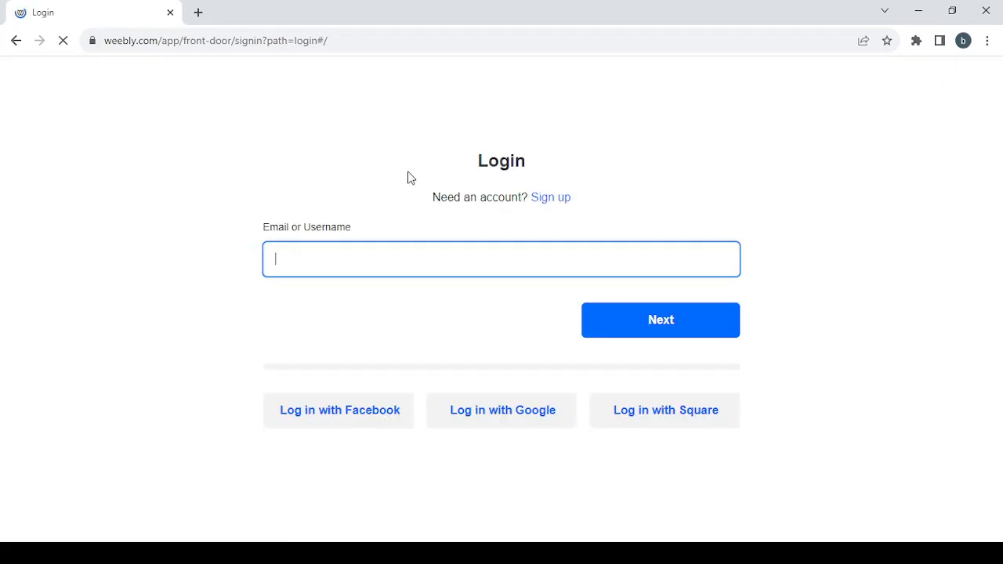
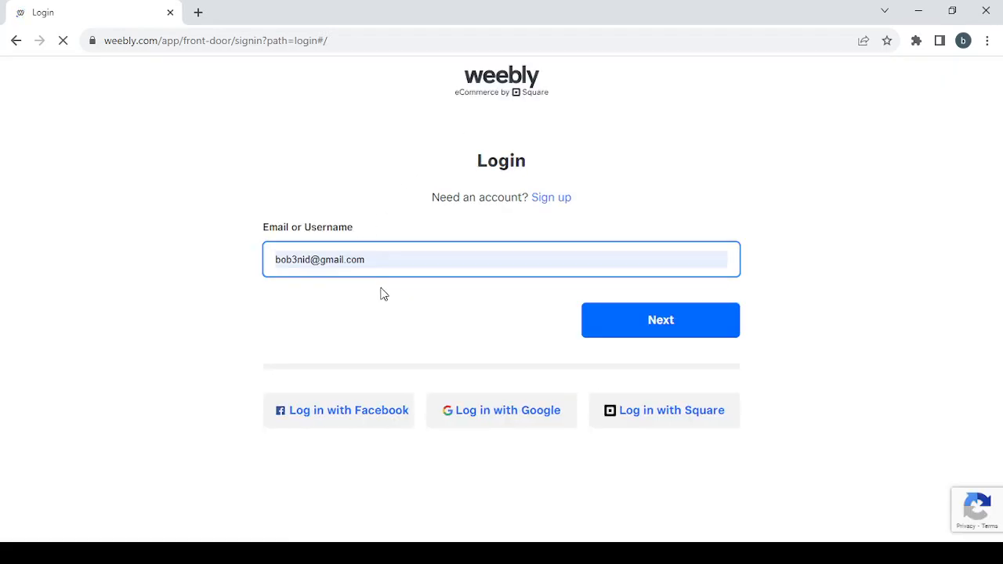
{"action": "left_click", "coordinate": [380, 290]}
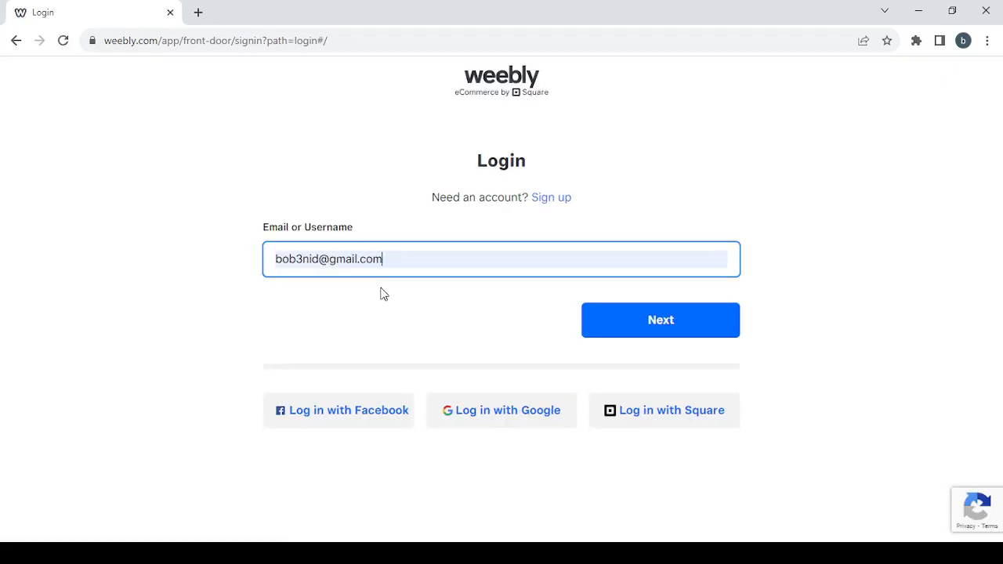
{"action": "left_click", "coordinate": [668, 325]}
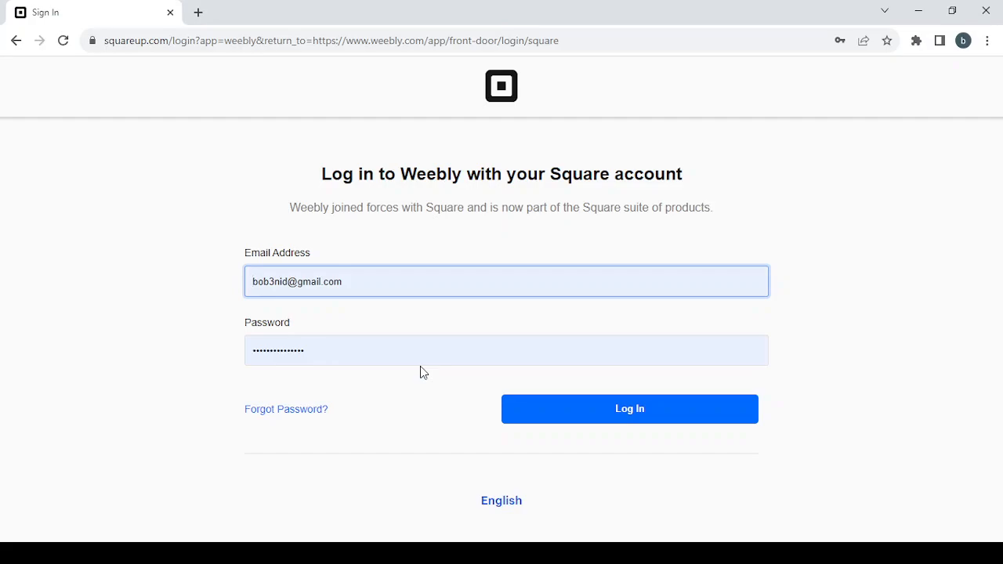
{"action": "left_click", "coordinate": [657, 415]}
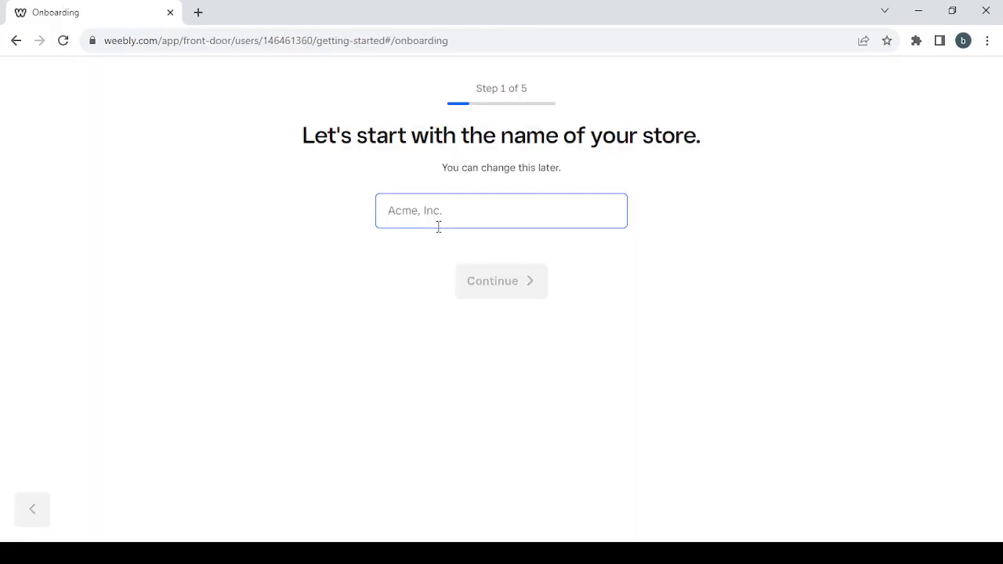
- Name the store 'shopping', then answer 'not selling yet' and 'not sure yet'
{"action": "left_click", "coordinate": [405, 221]}
{"action": "type", "text": "shopping"}
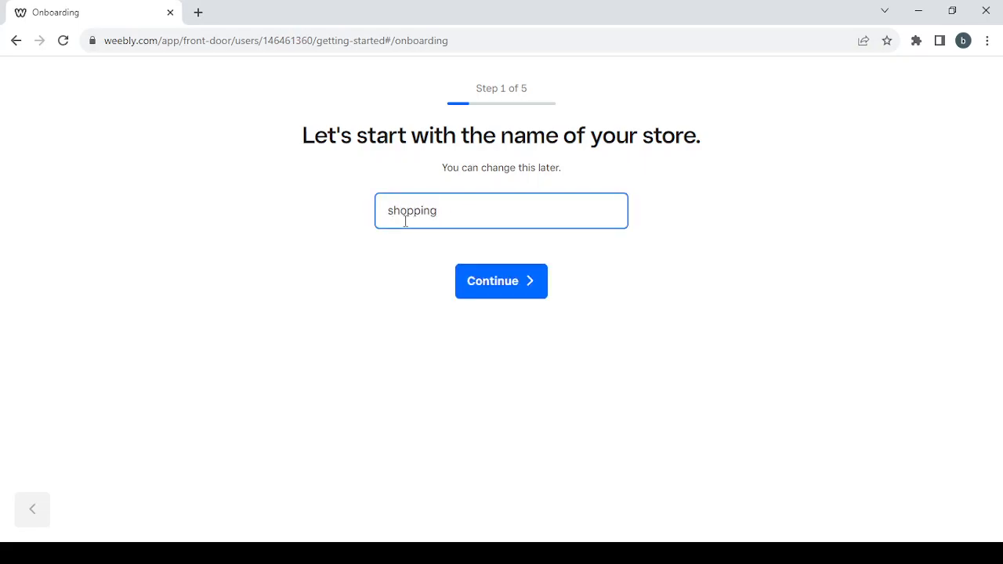
{"action": "left_click", "coordinate": [511, 296]}
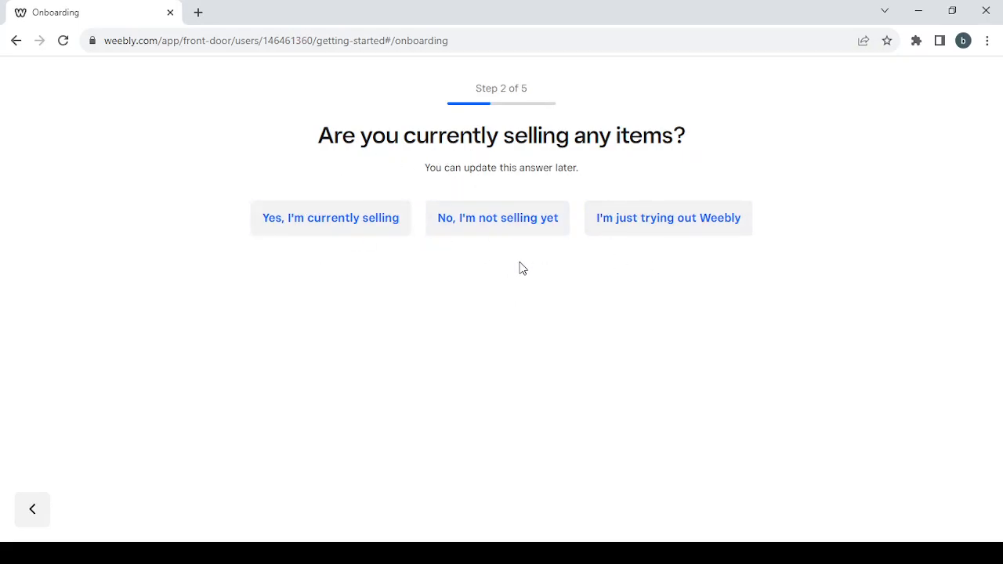
{"action": "left_click", "coordinate": [458, 218]}
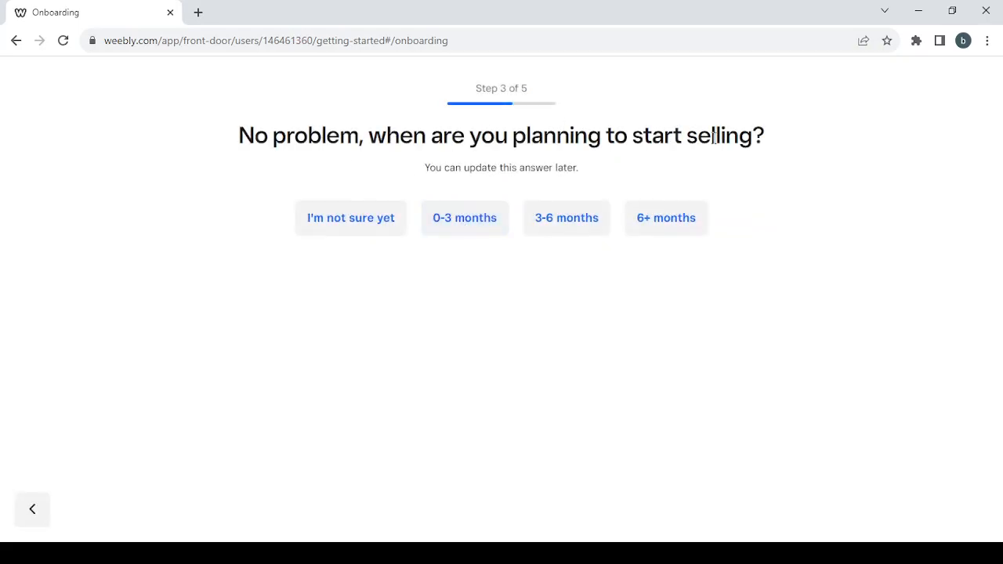
{"action": "left_click", "coordinate": [349, 231]}
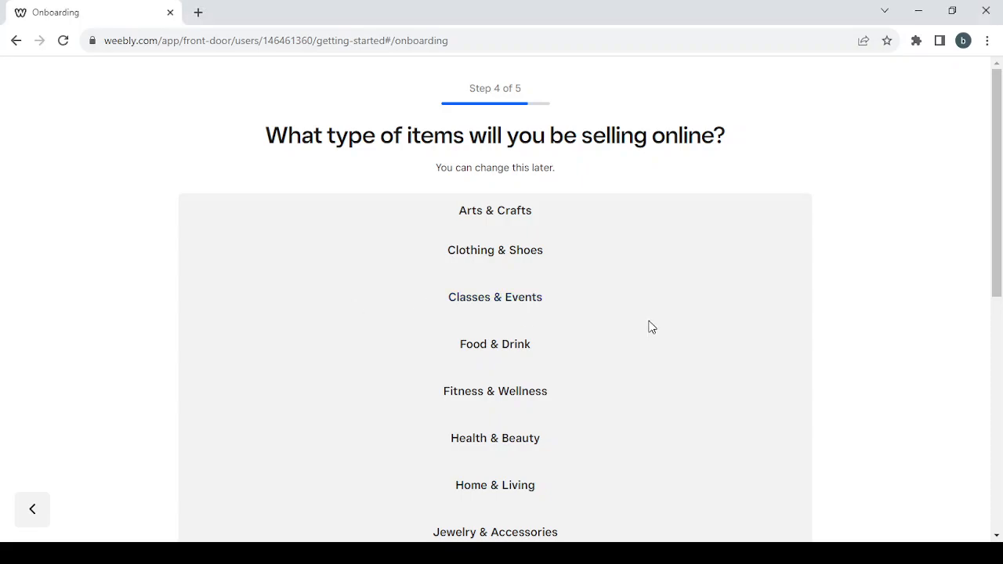
- Pick Other as the store's item category and continue to the address step
{"action": "scroll", "coordinate": [650, 326], "scroll_direction": "down", "scroll_amount": 6}
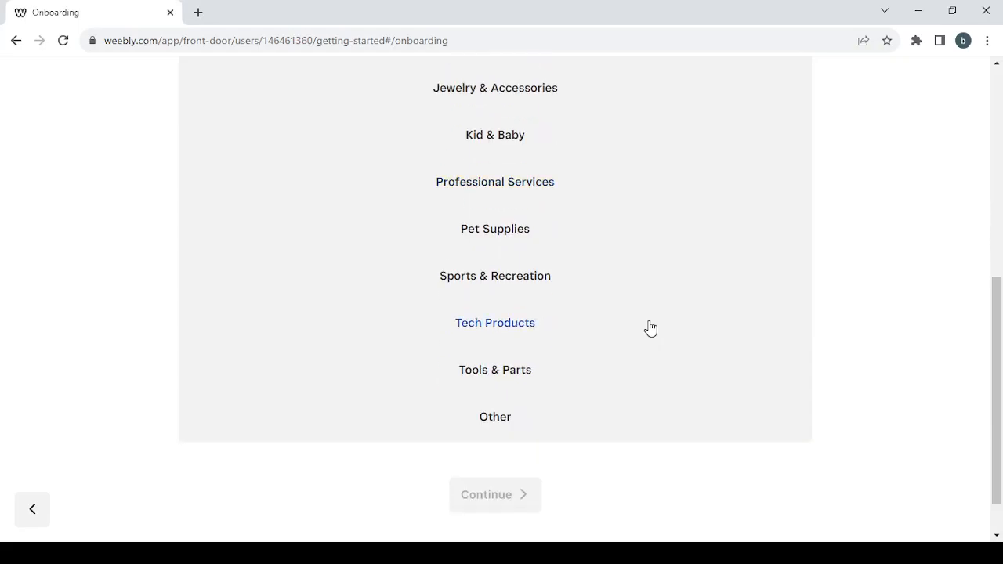
{"action": "scroll", "coordinate": [690, 274], "scroll_direction": "up", "scroll_amount": 2}
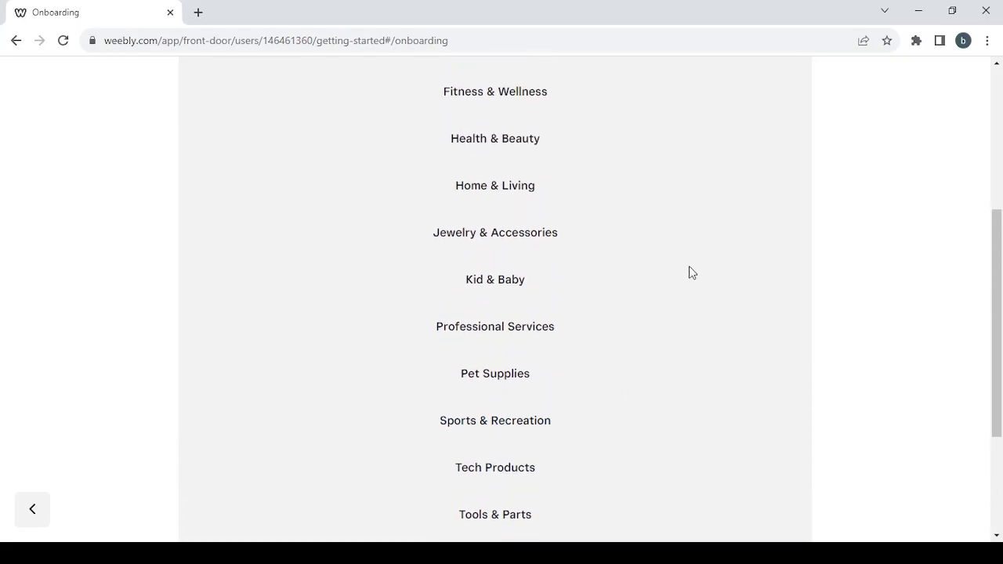
{"action": "scroll", "coordinate": [689, 272], "scroll_direction": "up", "scroll_amount": 2}
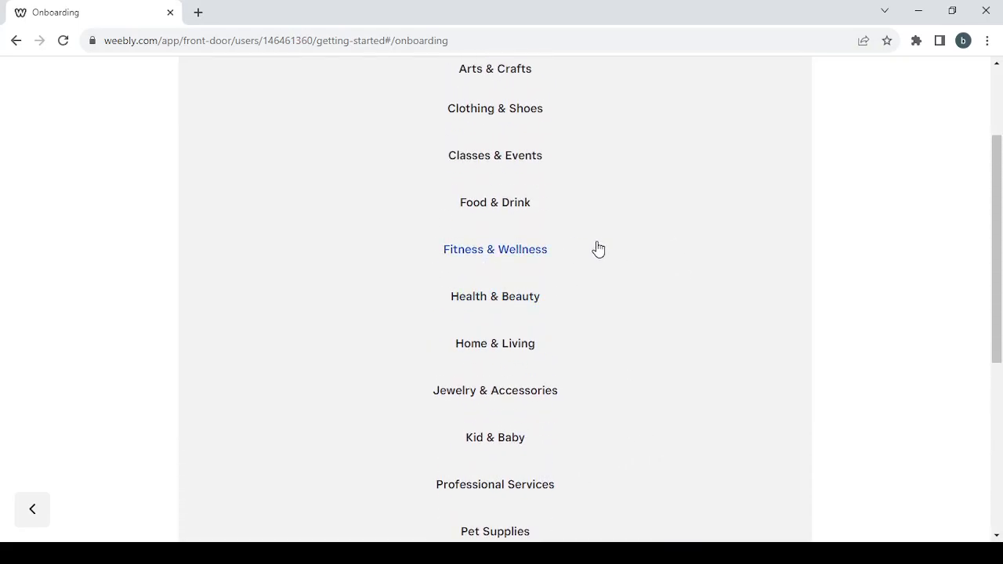
{"action": "scroll", "coordinate": [598, 249], "scroll_direction": "up", "scroll_amount": 1}
{"action": "scroll", "coordinate": [598, 249], "scroll_direction": "down", "scroll_amount": 3}
{"action": "scroll", "coordinate": [599, 249], "scroll_direction": "down", "scroll_amount": 2}
{"action": "scroll", "coordinate": [600, 249], "scroll_direction": "up", "scroll_amount": 3}
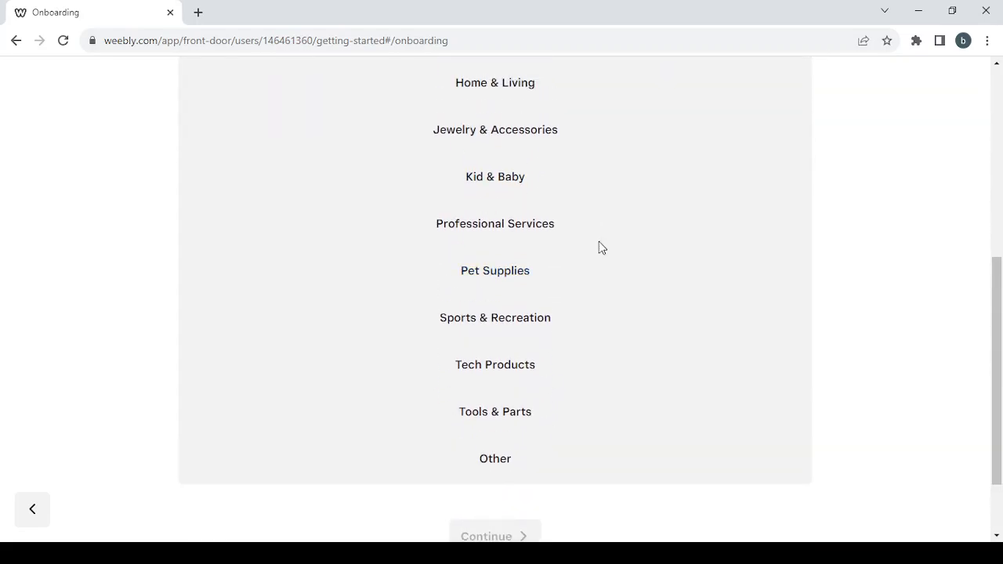
{"action": "scroll", "coordinate": [599, 248], "scroll_direction": "down", "scroll_amount": 3}
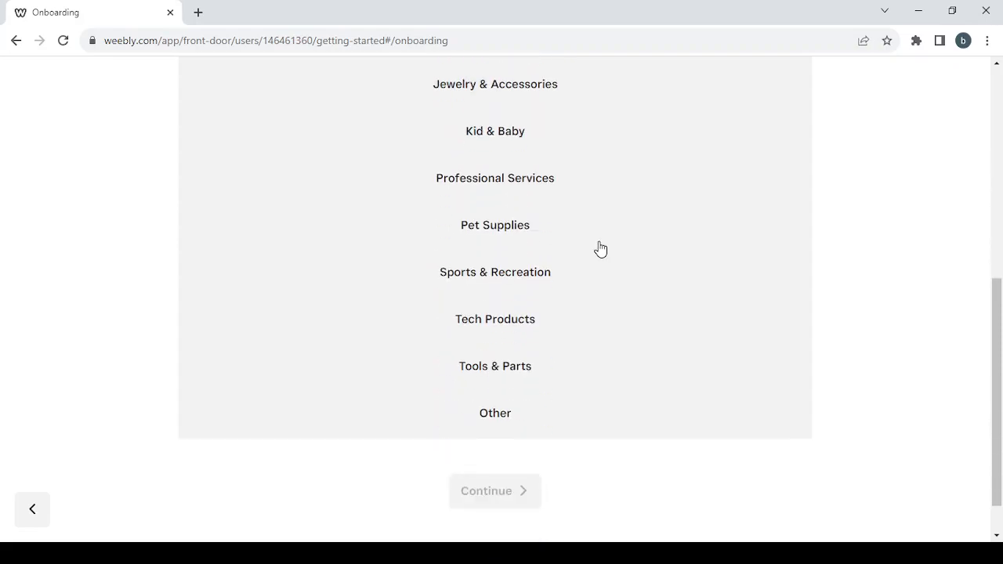
{"action": "left_click", "coordinate": [488, 419]}
{"action": "left_click", "coordinate": [504, 493]}
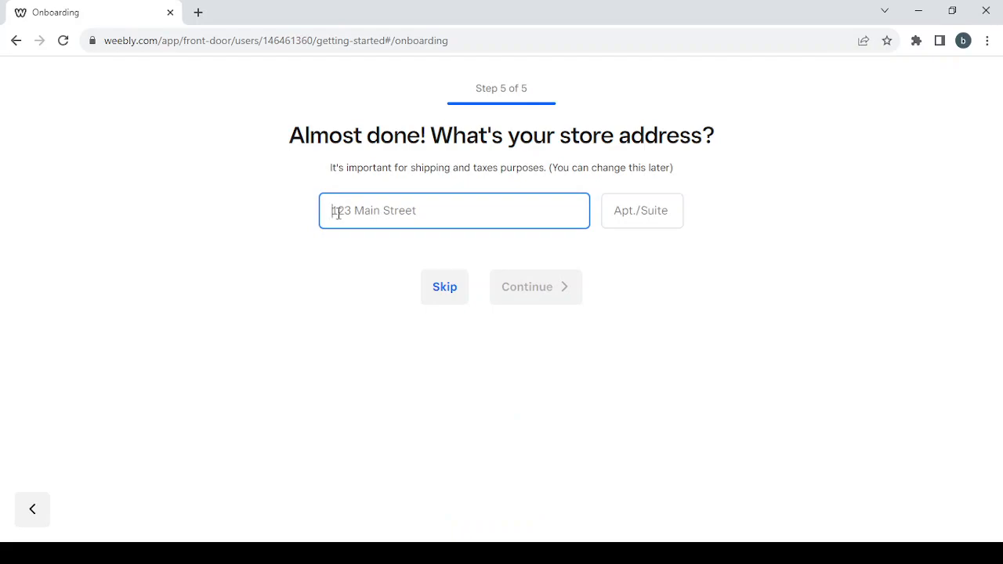
- Skip the store address step to finish onboarding
{"action": "left_click", "coordinate": [431, 286]}
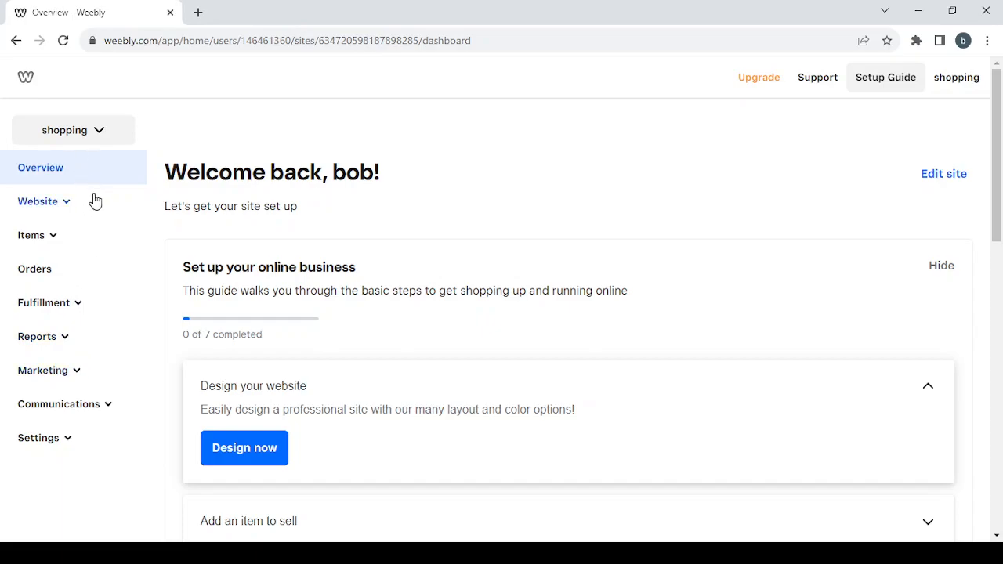
- Expand and collapse the Website and Items sidebar sections, then expand Fulfillment
{"action": "left_click", "coordinate": [50, 206]}
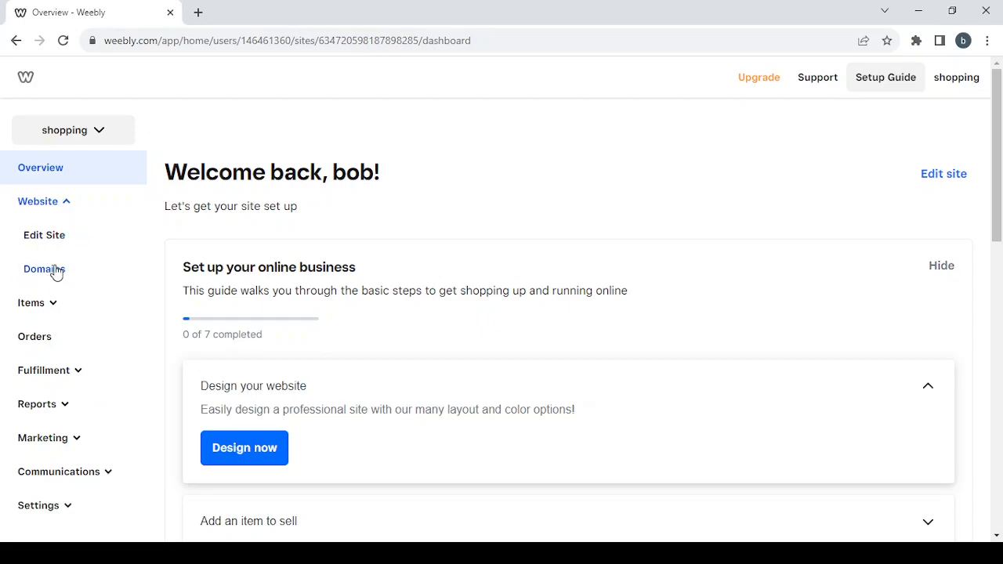
{"action": "left_click", "coordinate": [50, 203]}
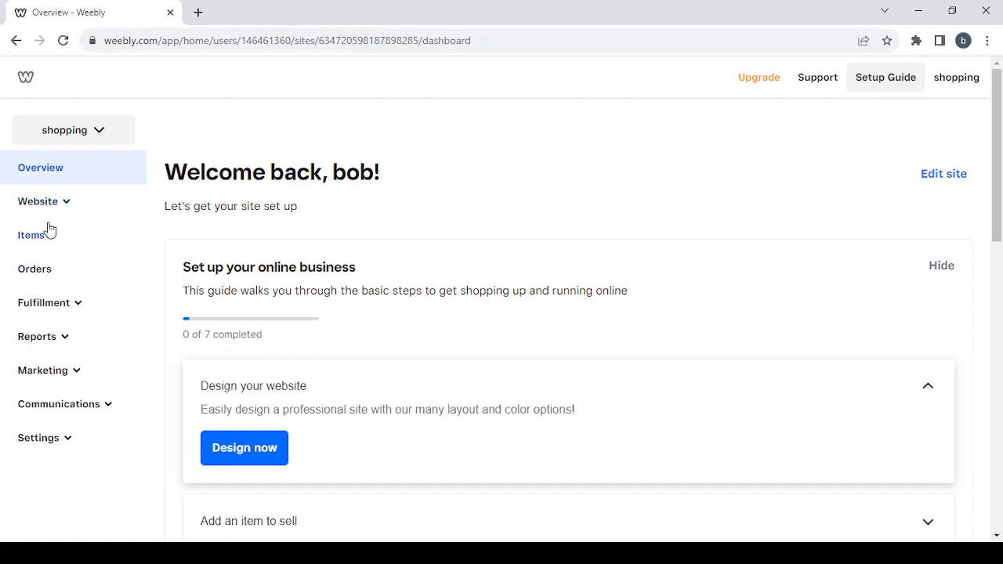
{"action": "left_click", "coordinate": [45, 235]}
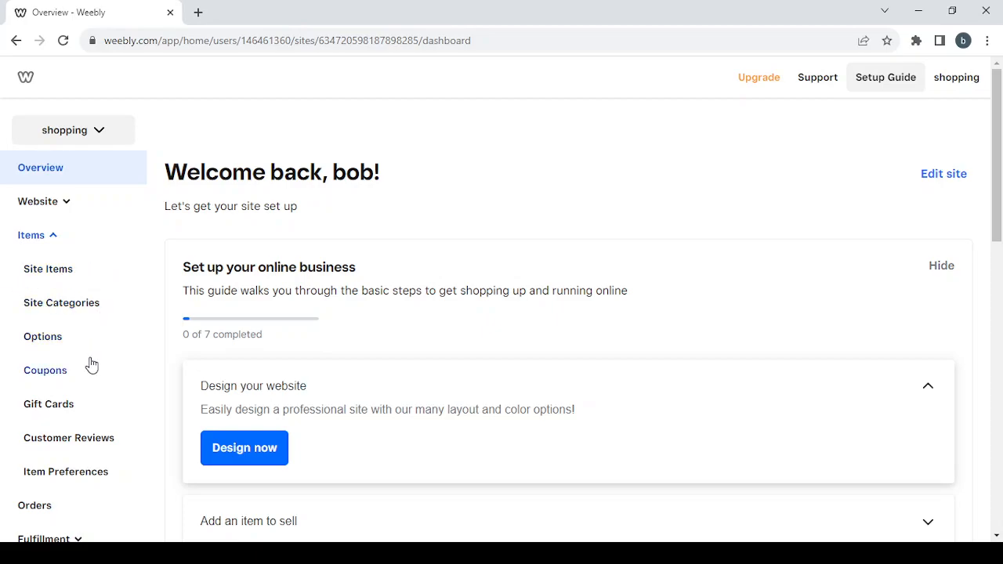
{"action": "scroll", "coordinate": [87, 408], "scroll_direction": "down", "scroll_amount": 1}
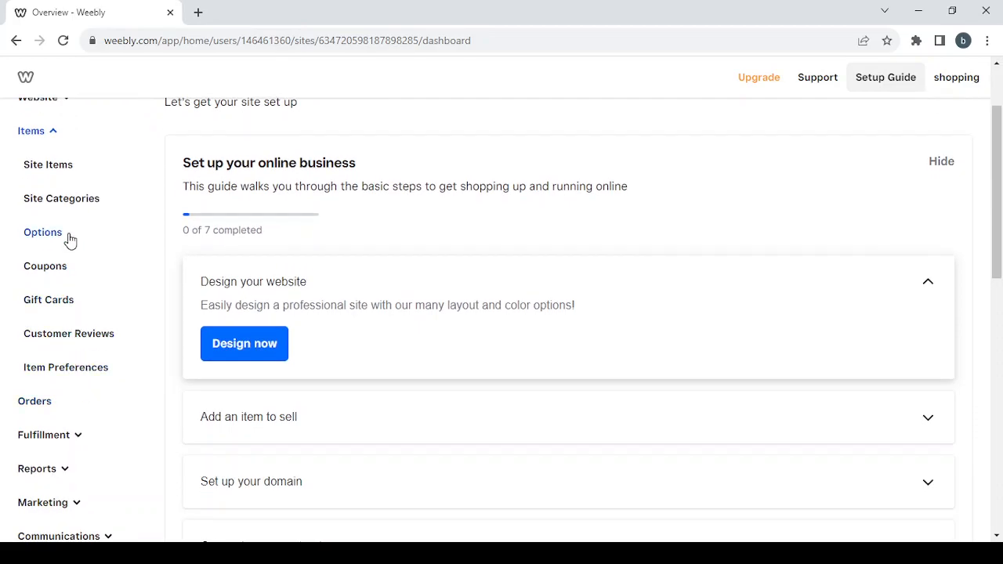
{"action": "scroll", "coordinate": [51, 365], "scroll_direction": "up", "scroll_amount": 1}
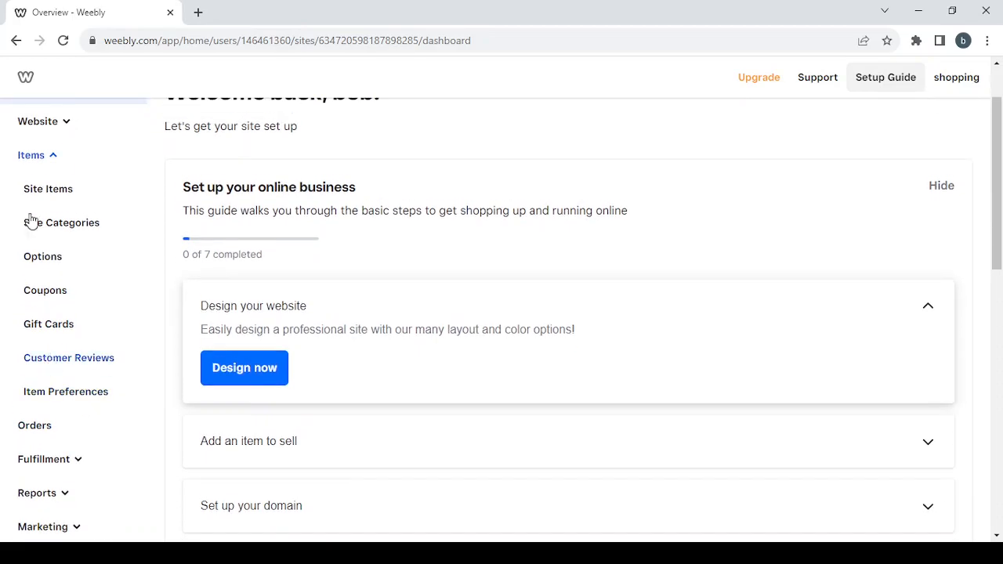
{"action": "left_click", "coordinate": [40, 154]}
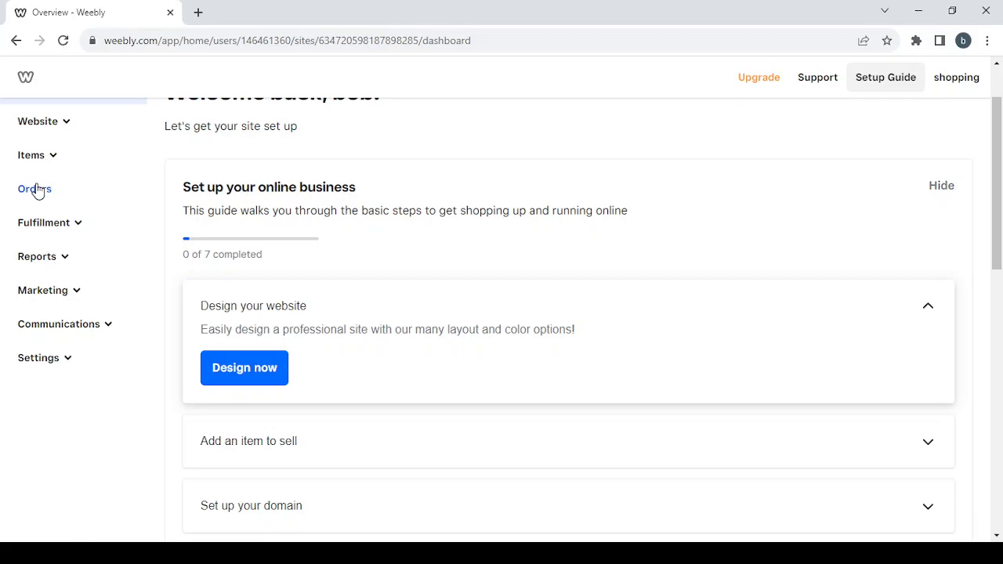
{"action": "left_click", "coordinate": [40, 226]}
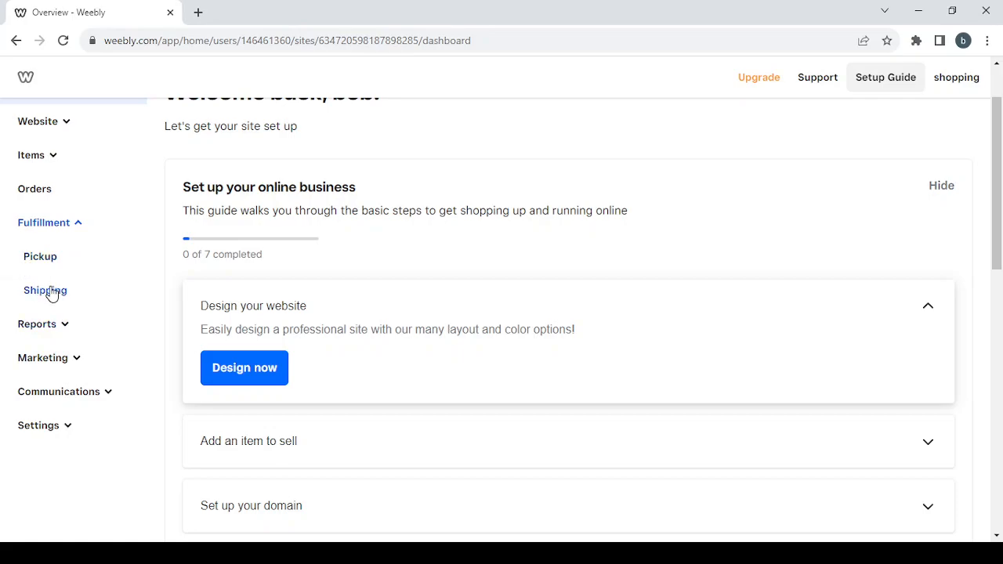
{"action": "scroll", "coordinate": [74, 271], "scroll_direction": "down", "scroll_amount": 2}
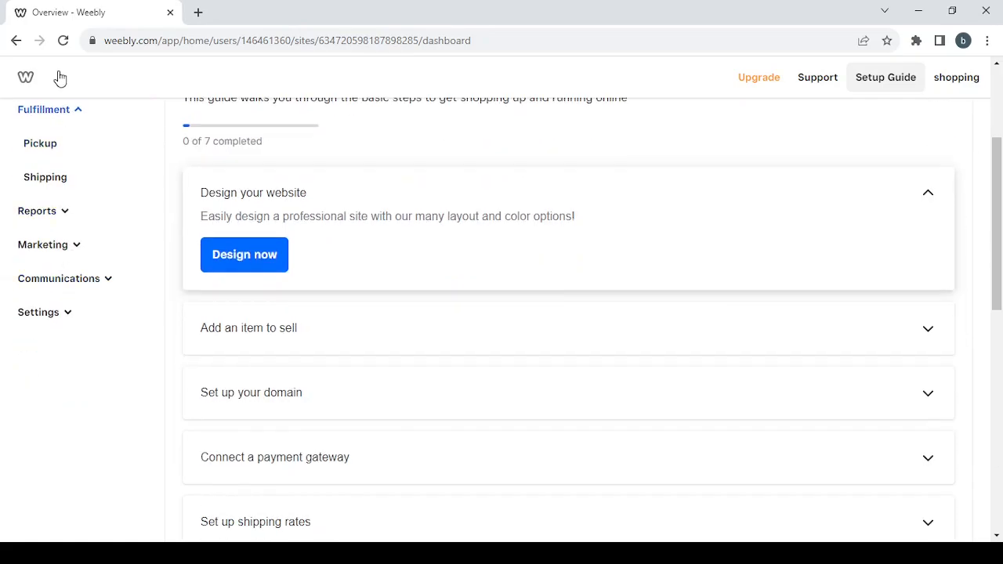
- Browse the Reports, Marketing and Communications sidebar sections, then expand Settings
{"action": "left_click", "coordinate": [68, 115]}
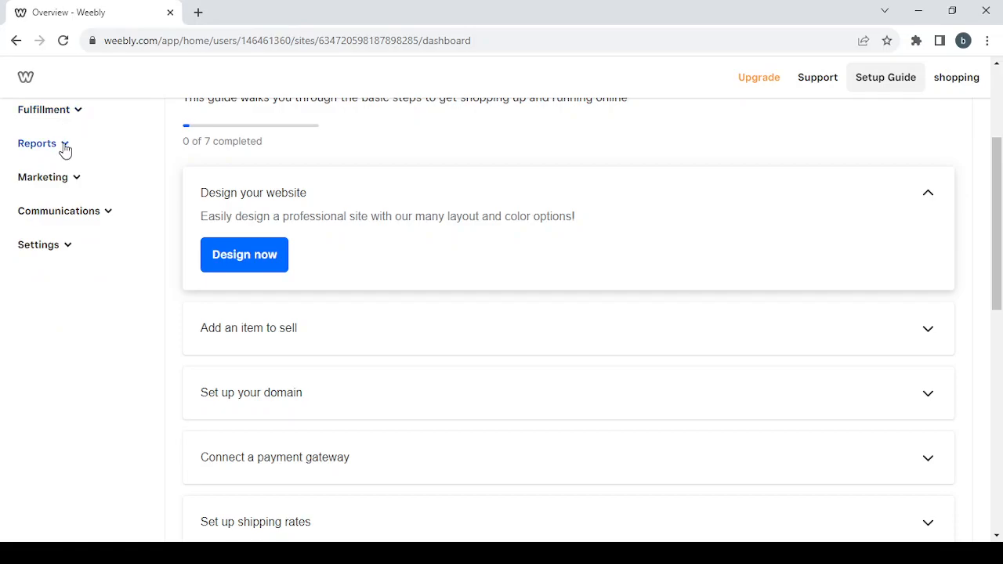
{"action": "left_click", "coordinate": [65, 148]}
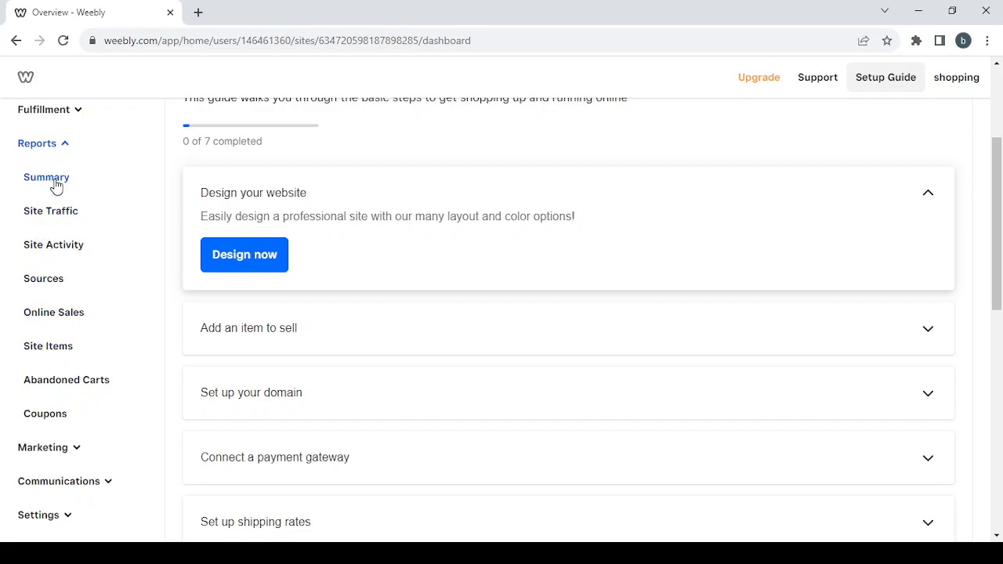
{"action": "left_click", "coordinate": [45, 149]}
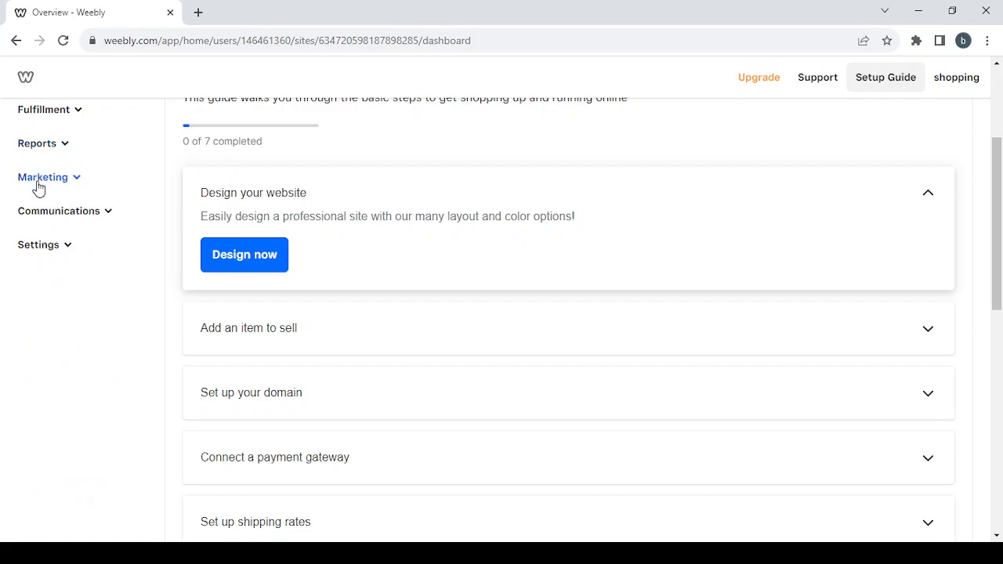
{"action": "left_click", "coordinate": [48, 178]}
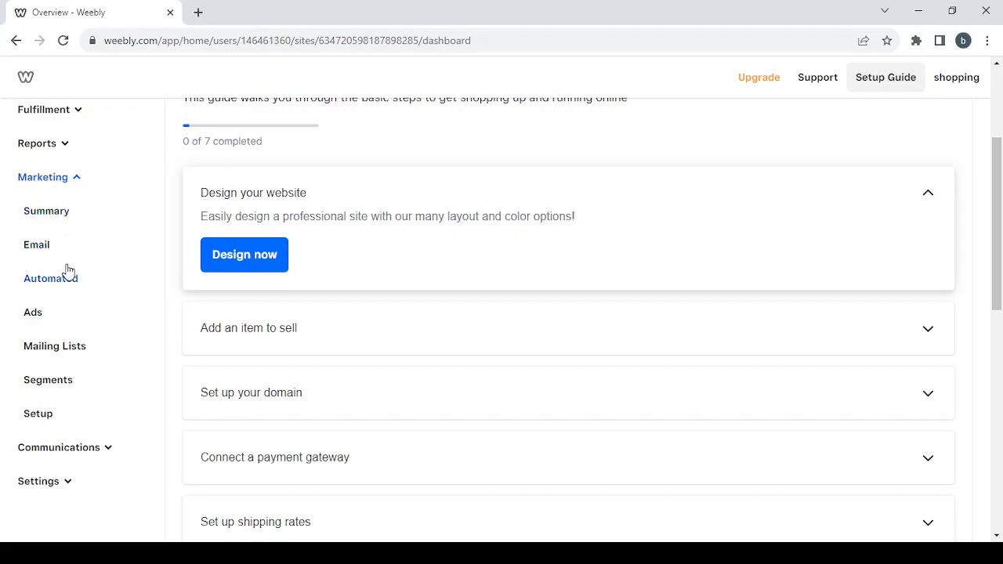
{"action": "left_click", "coordinate": [45, 180]}
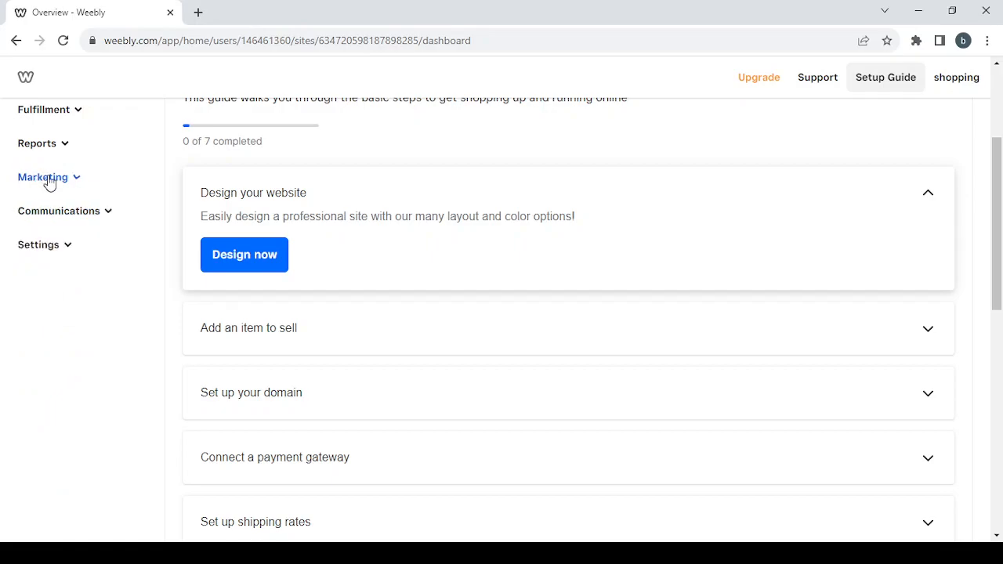
{"action": "left_click", "coordinate": [86, 214]}
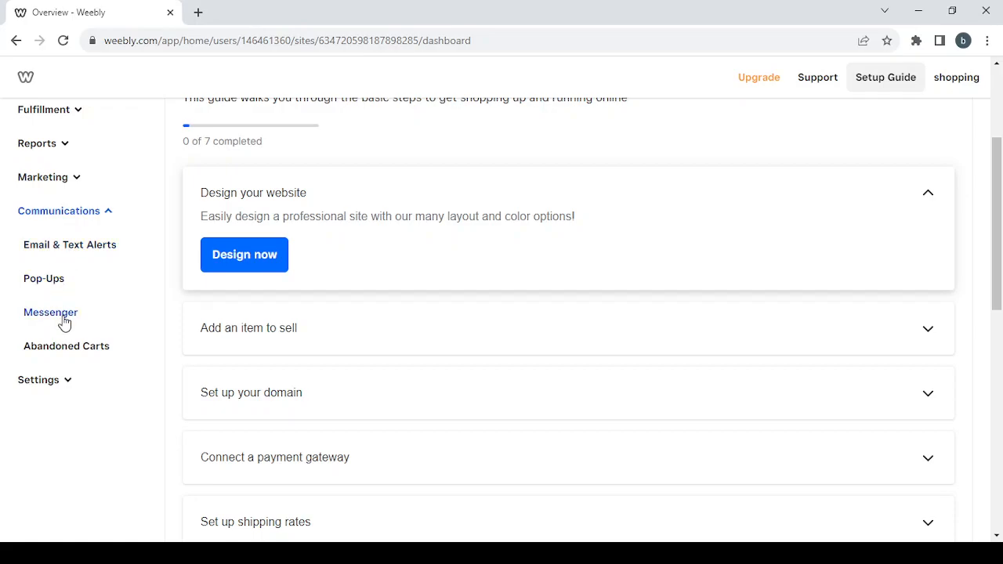
{"action": "left_click", "coordinate": [92, 219]}
{"action": "left_click", "coordinate": [70, 249]}
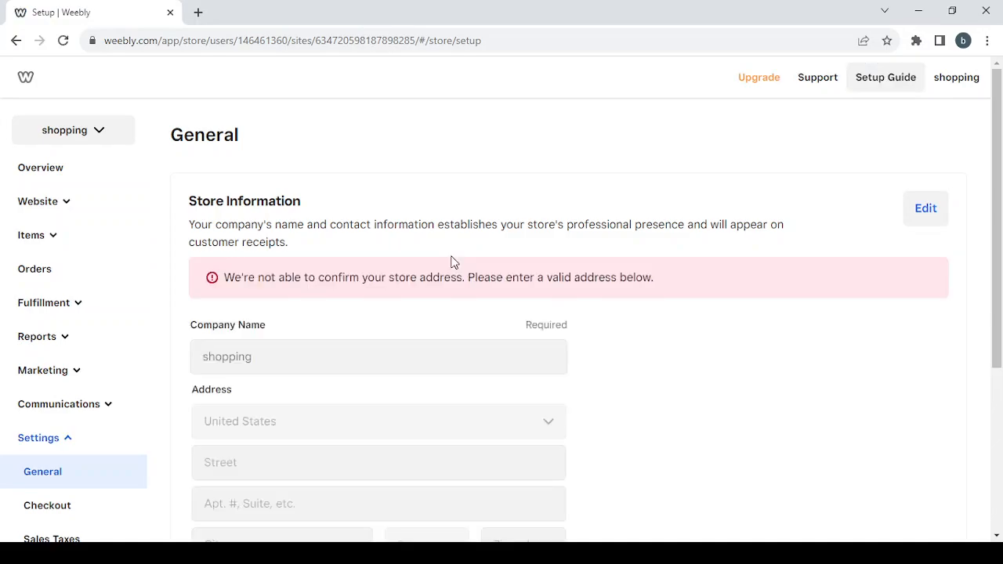
- Review the General, Checkout and Language & units settings, then return to Overview
{"action": "scroll", "coordinate": [479, 213], "scroll_direction": "down", "scroll_amount": 2}
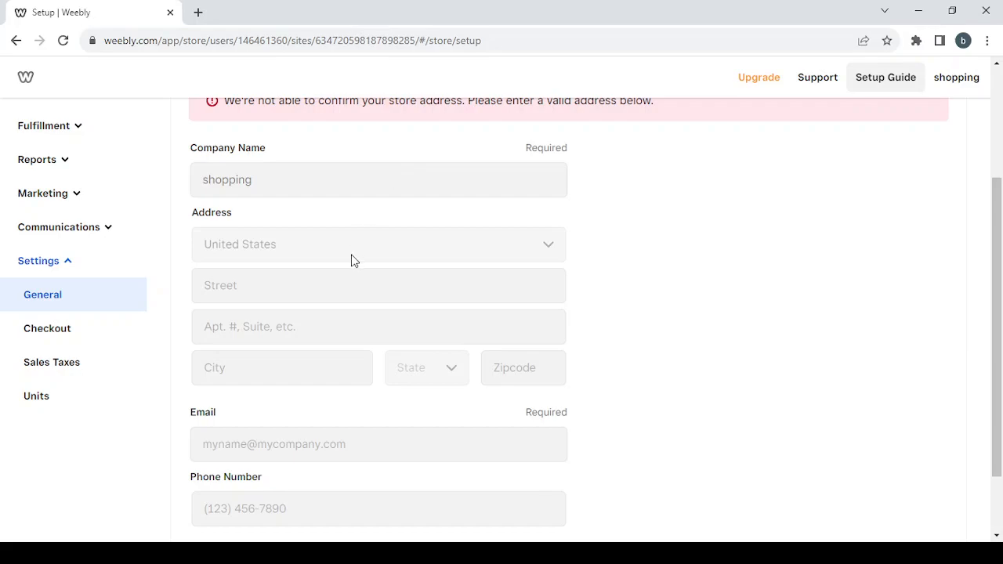
{"action": "scroll", "coordinate": [352, 261], "scroll_direction": "down", "scroll_amount": 1}
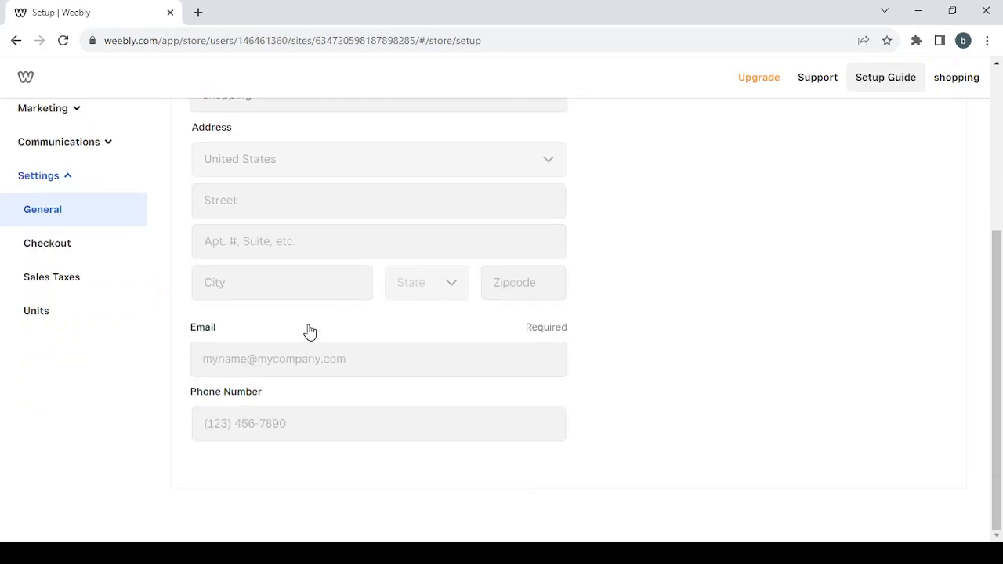
{"action": "scroll", "coordinate": [310, 332], "scroll_direction": "up", "scroll_amount": 1}
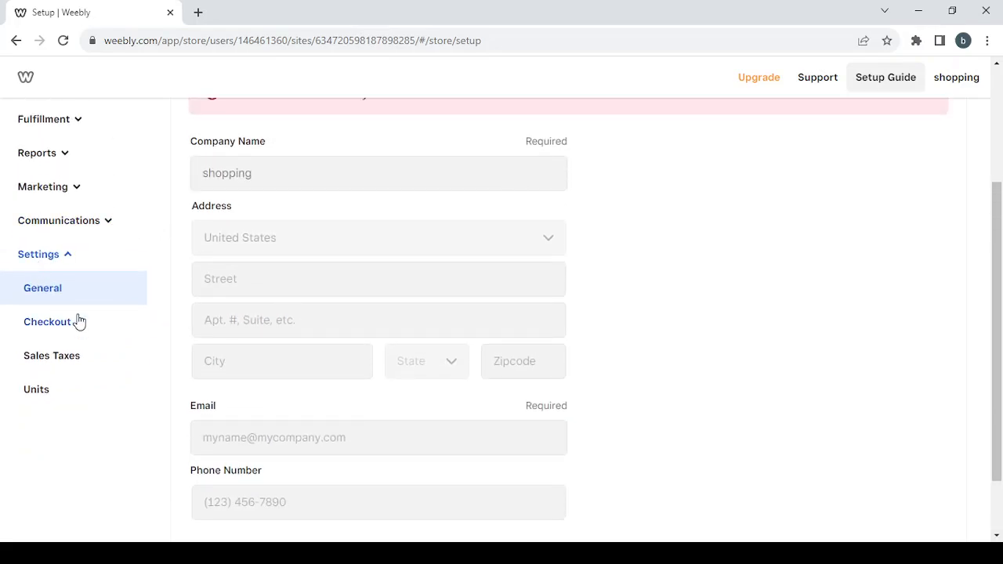
{"action": "left_click", "coordinate": [47, 322]}
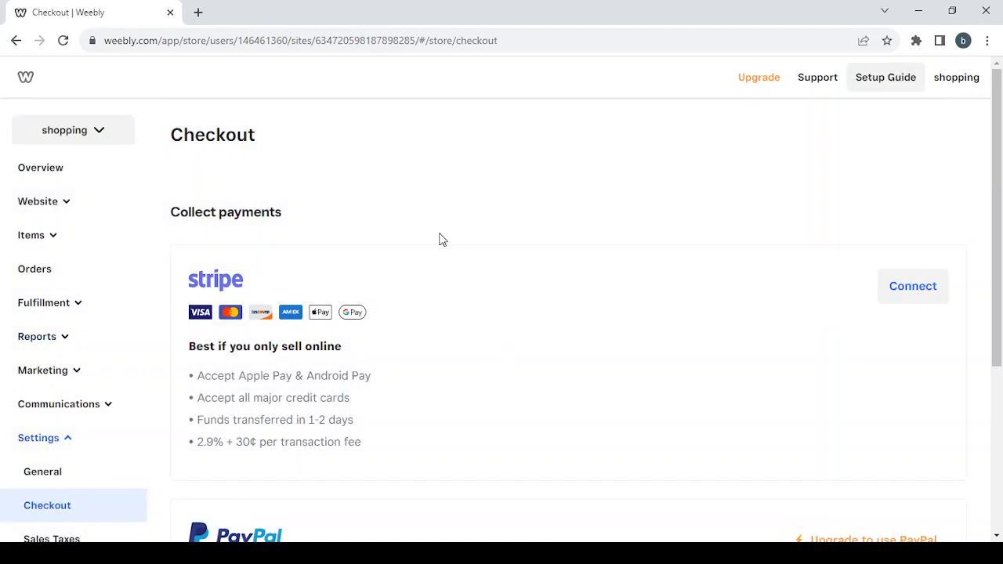
{"action": "scroll", "coordinate": [441, 239], "scroll_direction": "down", "scroll_amount": 1}
{"action": "scroll", "coordinate": [352, 419], "scroll_direction": "down", "scroll_amount": 3}
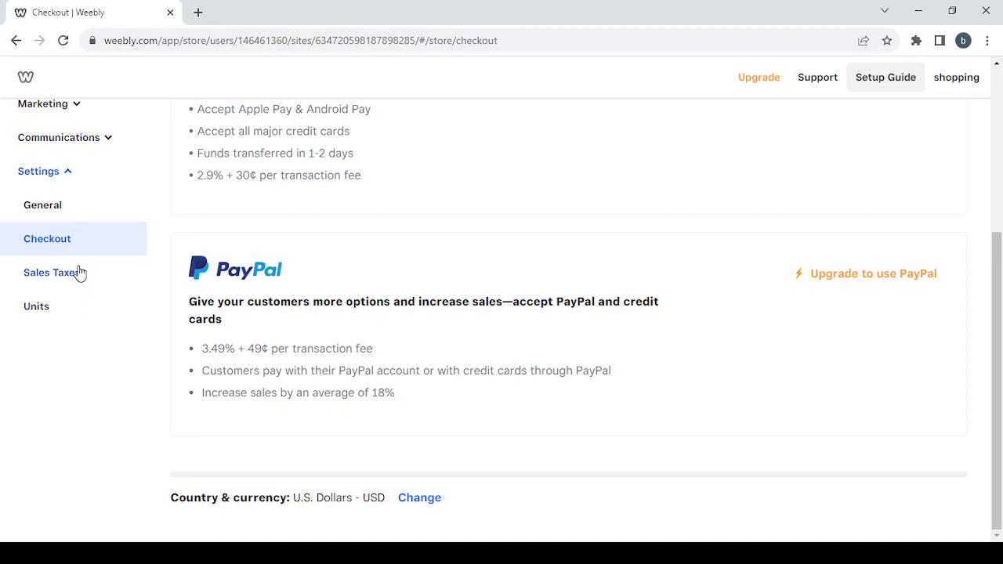
{"action": "left_click", "coordinate": [71, 321]}
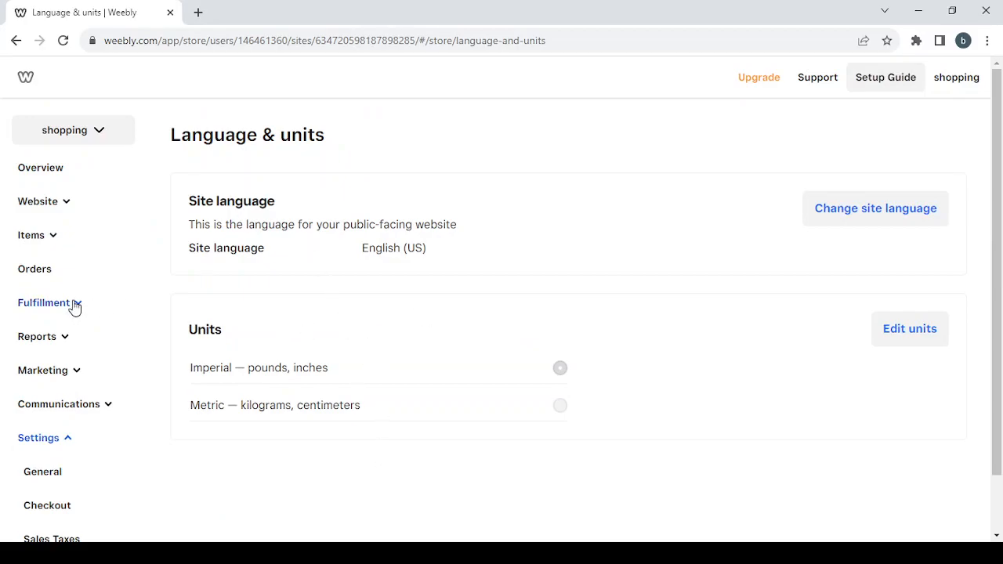
{"action": "left_click", "coordinate": [38, 172]}
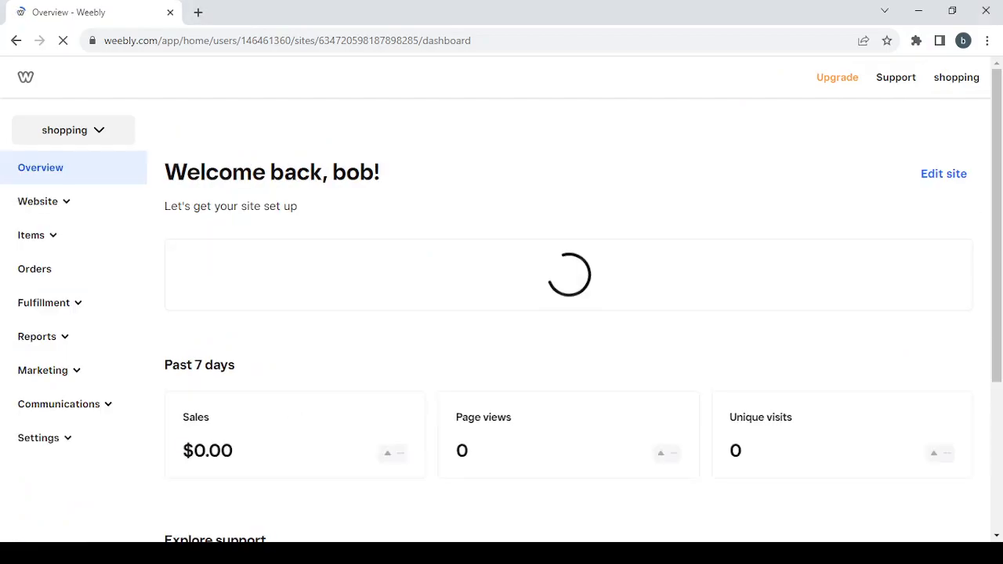
- Open the shopping store's website editor with Edit site
{"action": "left_click", "coordinate": [940, 176]}
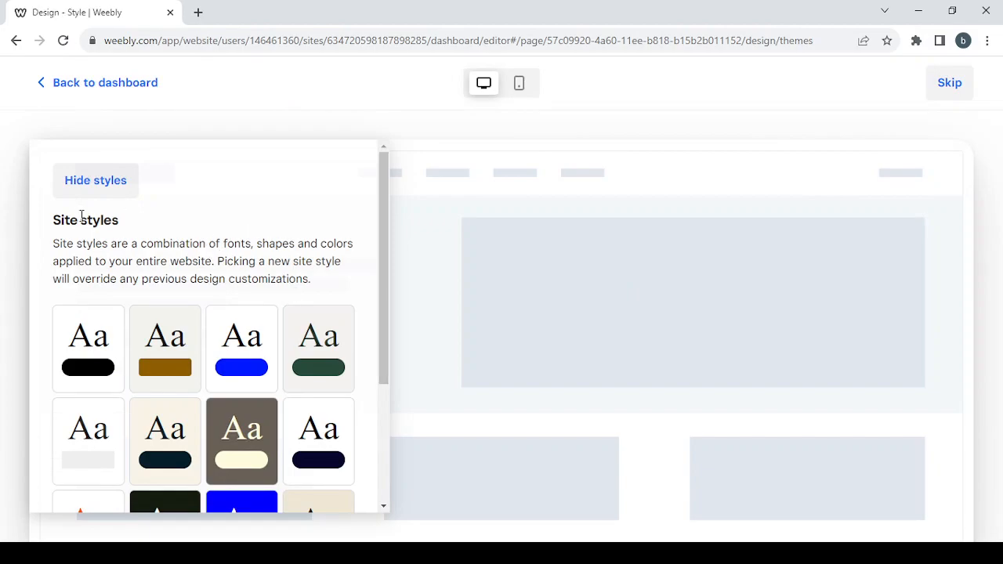
- Choose the first black pill-button site style, preview it full-width, and apply it
{"action": "scroll", "coordinate": [276, 257], "scroll_direction": "down", "scroll_amount": 1}
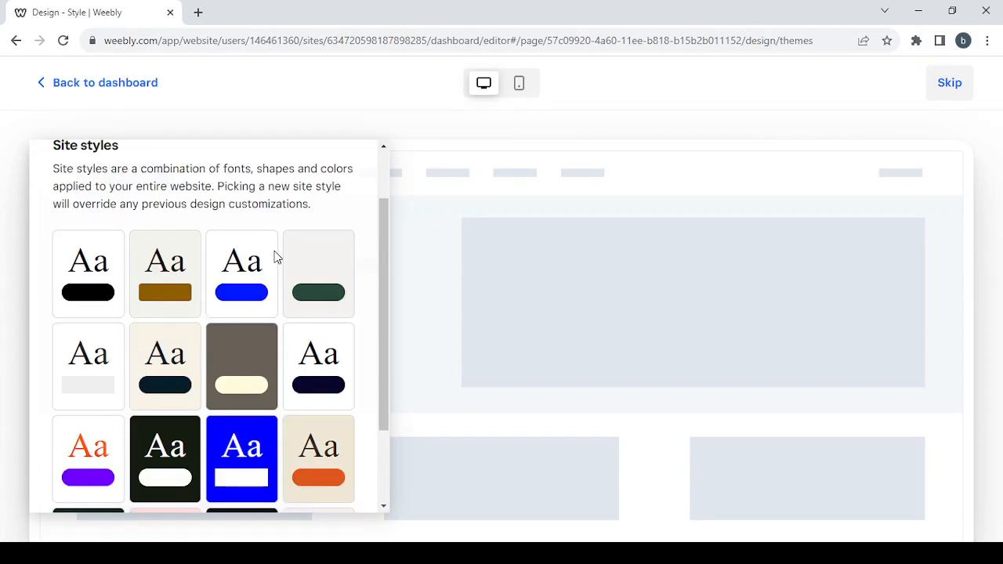
{"action": "scroll", "coordinate": [276, 257], "scroll_direction": "down", "scroll_amount": 2}
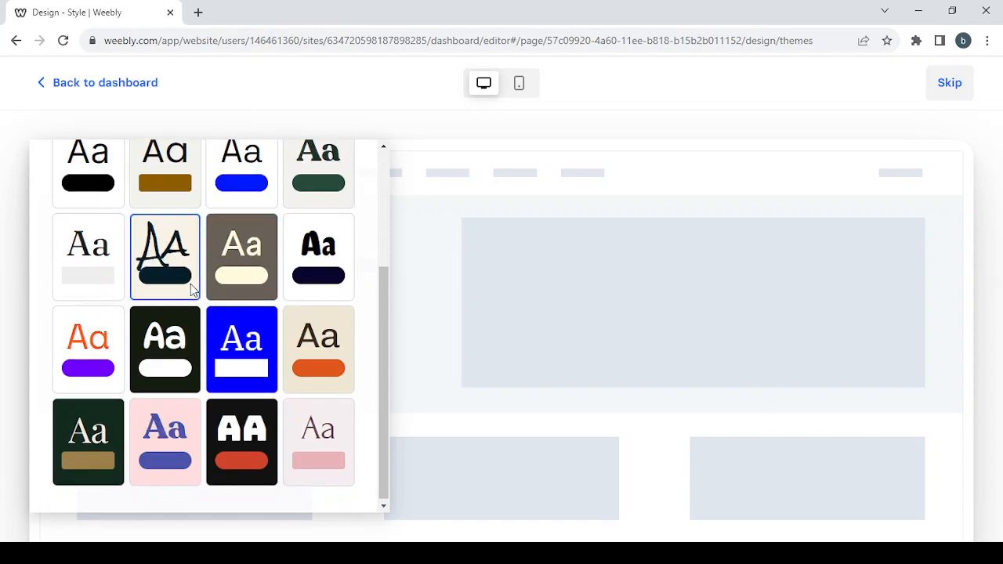
{"action": "scroll", "coordinate": [190, 284], "scroll_direction": "up", "scroll_amount": 3}
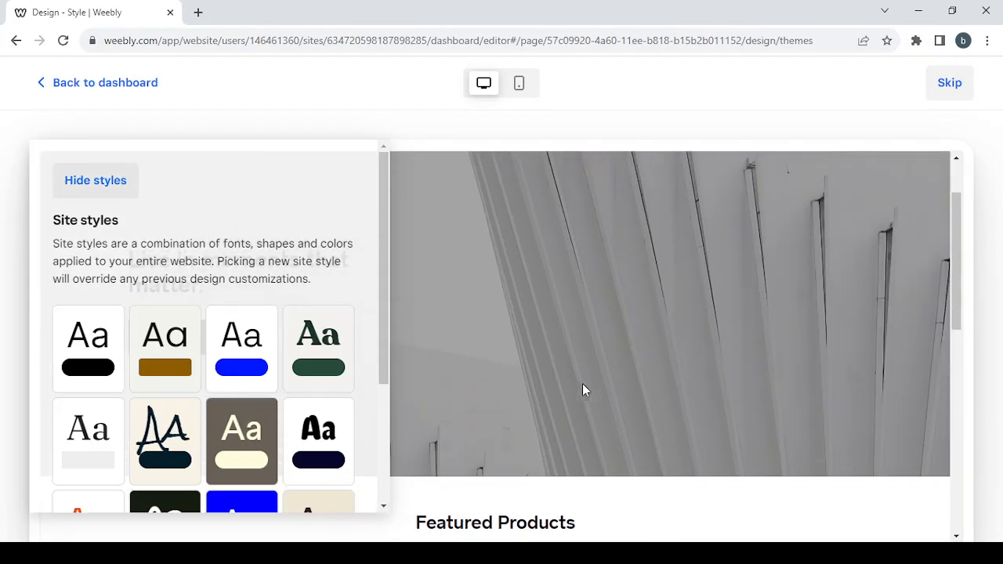
{"action": "scroll", "coordinate": [221, 265], "scroll_direction": "down", "scroll_amount": 2}
{"action": "scroll", "coordinate": [221, 265], "scroll_direction": "up", "scroll_amount": 2}
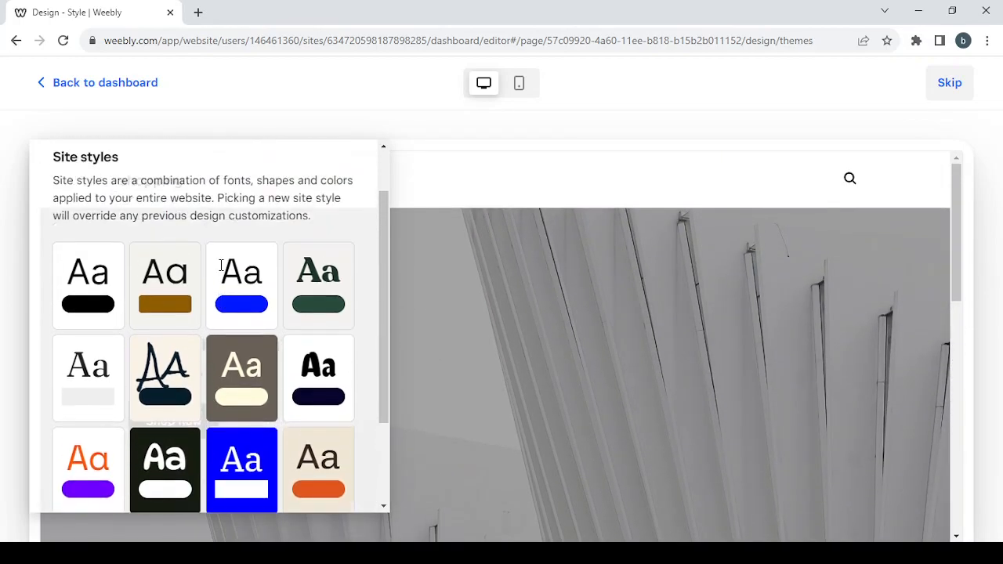
{"action": "left_click", "coordinate": [91, 292]}
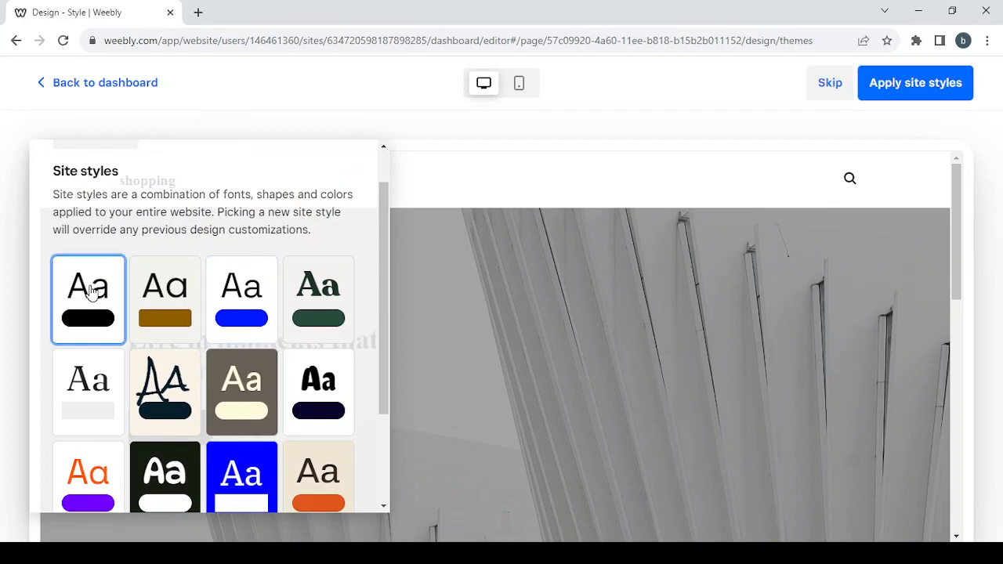
{"action": "scroll", "coordinate": [192, 315], "scroll_direction": "up", "scroll_amount": 1}
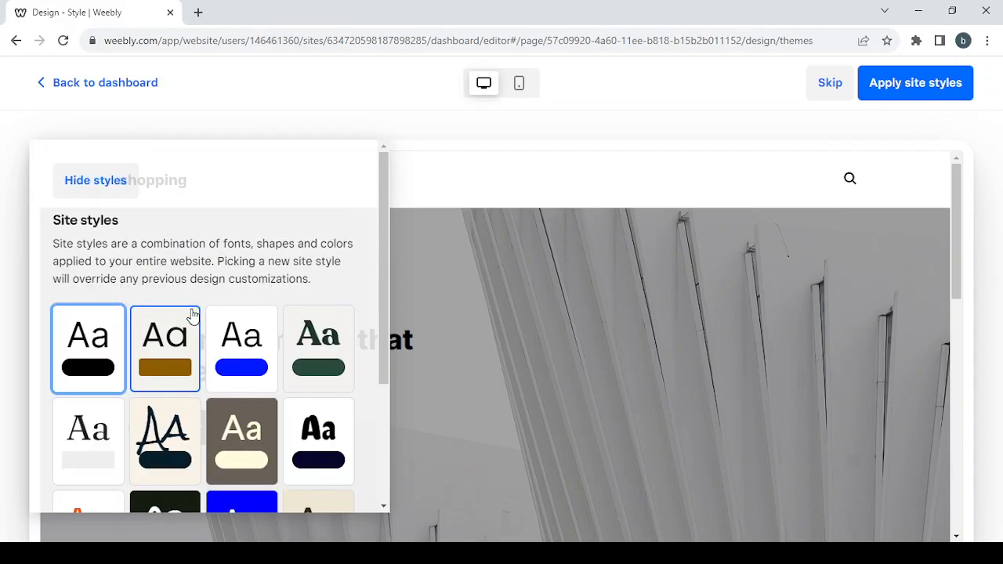
{"action": "left_click", "coordinate": [107, 190]}
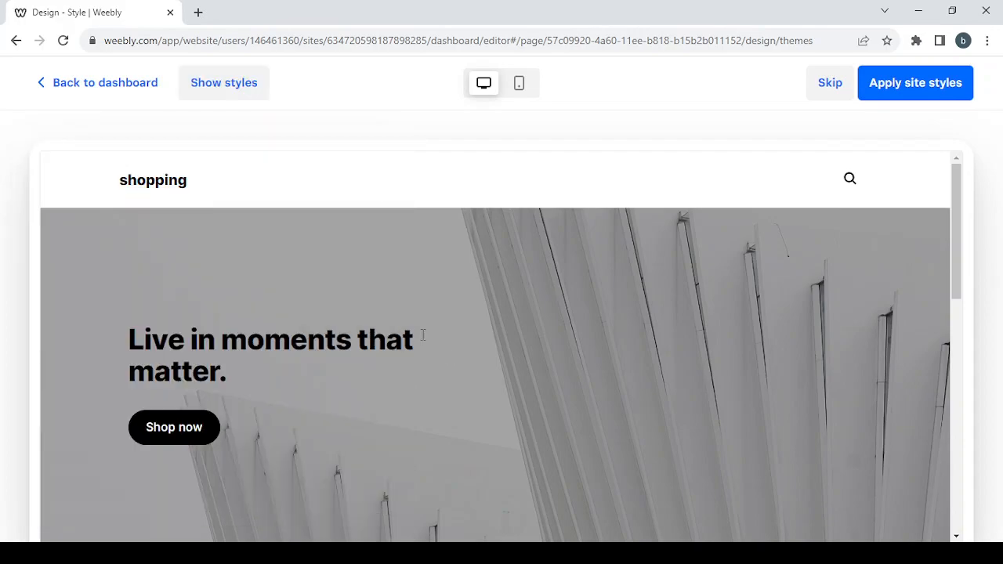
{"action": "scroll", "coordinate": [443, 306], "scroll_direction": "down", "scroll_amount": 10}
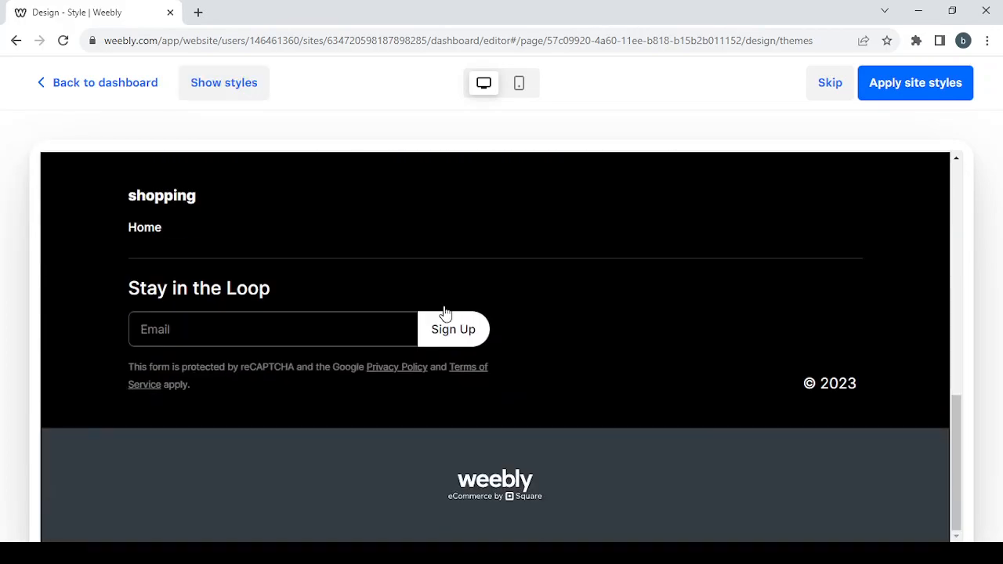
{"action": "scroll", "coordinate": [443, 306], "scroll_direction": "up", "scroll_amount": 10}
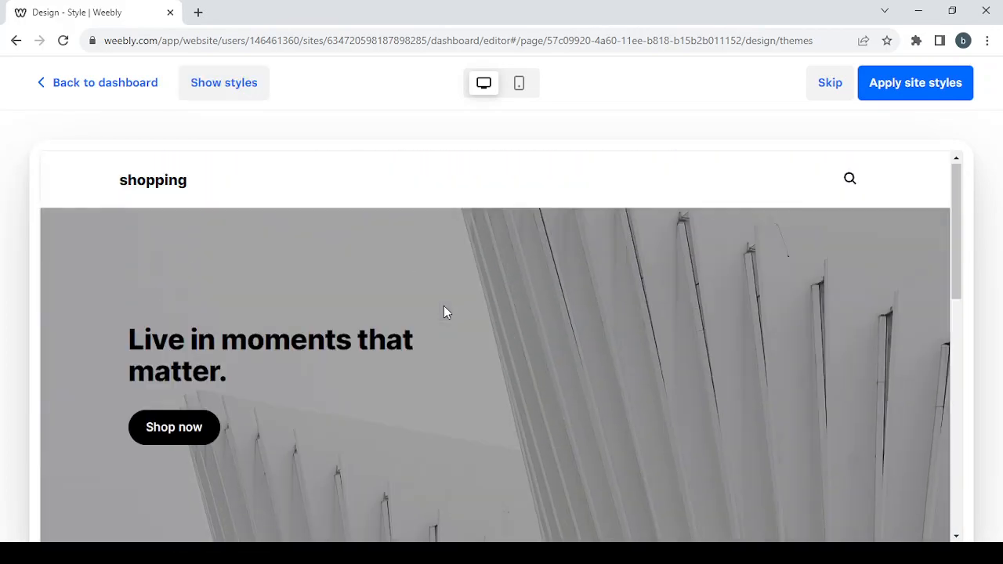
{"action": "left_click", "coordinate": [911, 92]}
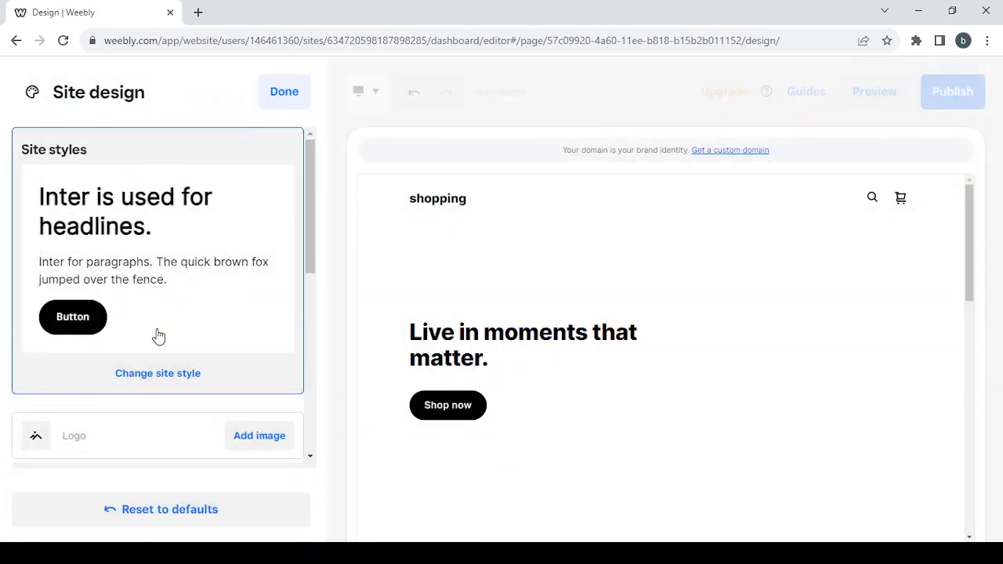
- Set the site font pairing to Comfortaa with Larsseit and confirm with Done
{"action": "scroll", "coordinate": [154, 336], "scroll_direction": "down", "scroll_amount": 2}
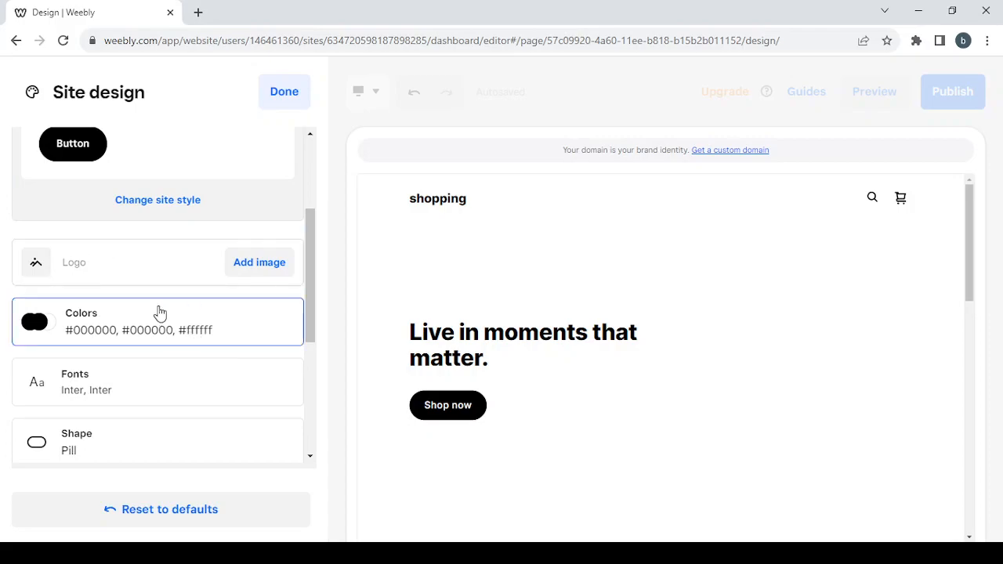
{"action": "scroll", "coordinate": [159, 313], "scroll_direction": "down", "scroll_amount": 1}
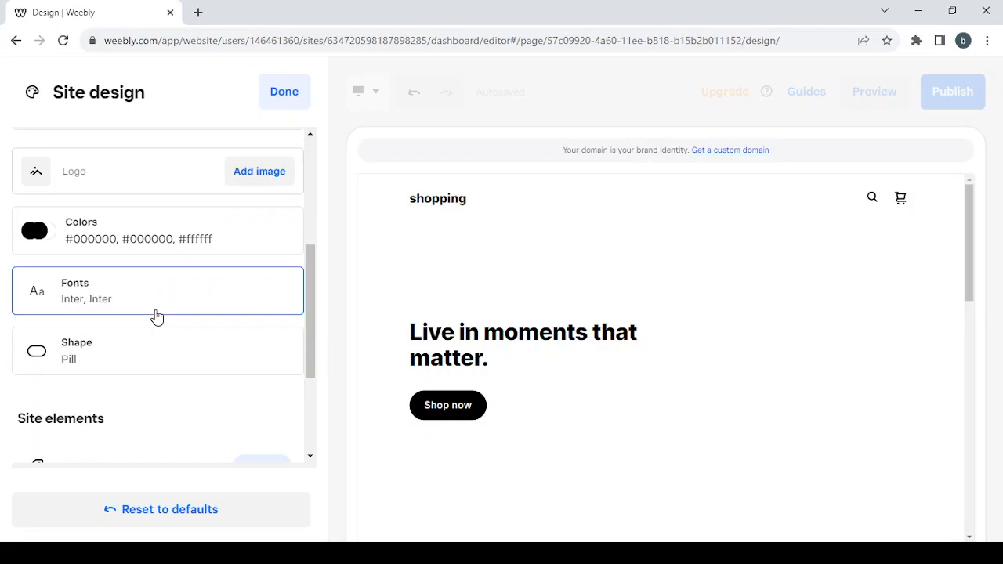
{"action": "left_click", "coordinate": [157, 315]}
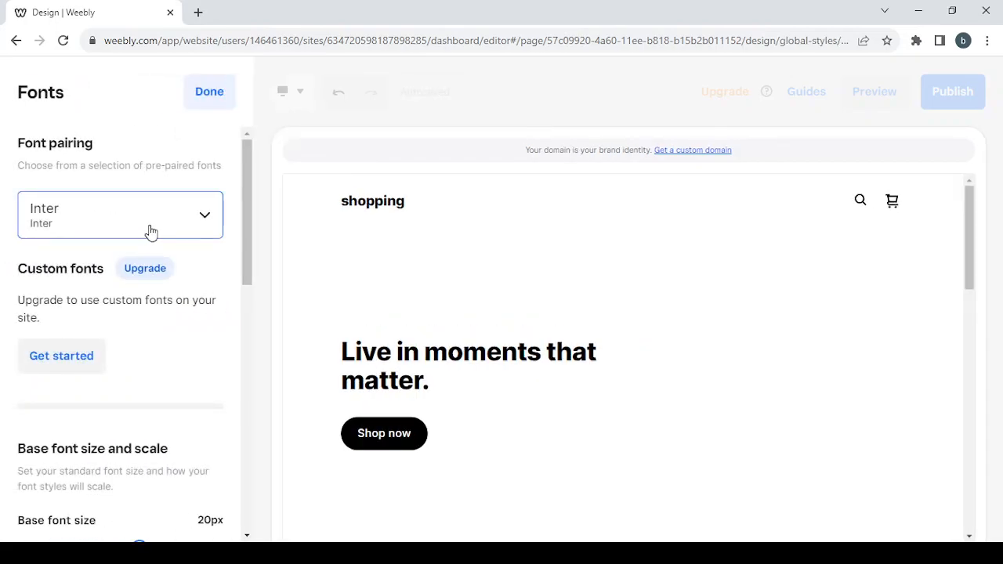
{"action": "left_click", "coordinate": [152, 231]}
{"action": "scroll", "coordinate": [154, 320], "scroll_direction": "down", "scroll_amount": 3}
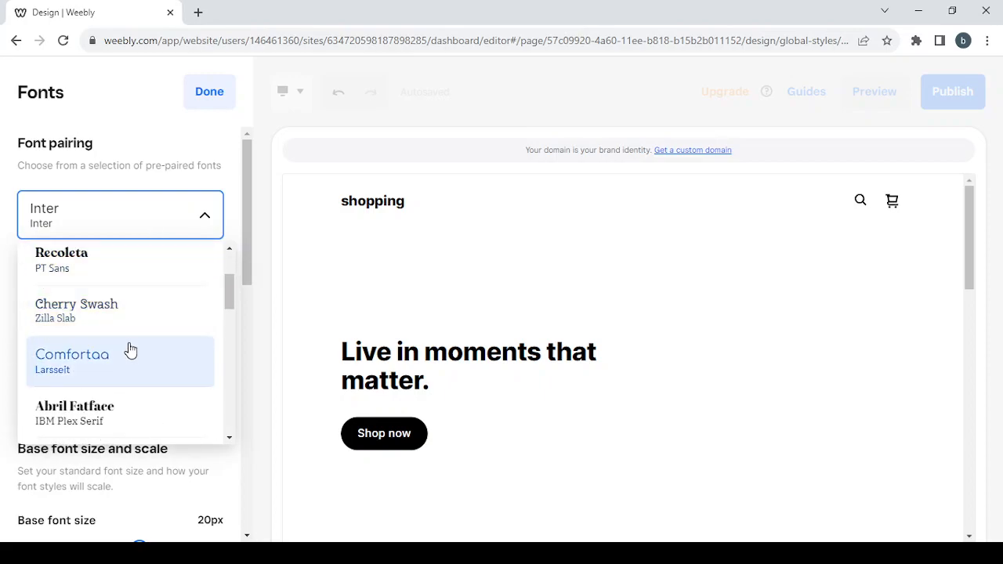
{"action": "left_click", "coordinate": [130, 350]}
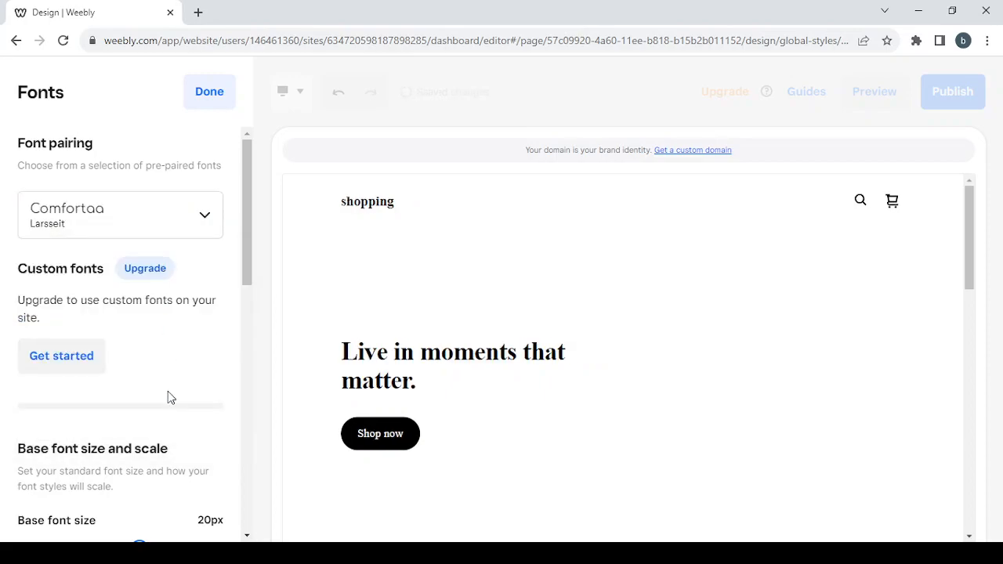
{"action": "scroll", "coordinate": [168, 392], "scroll_direction": "down", "scroll_amount": 2}
{"action": "scroll", "coordinate": [169, 399], "scroll_direction": "down", "scroll_amount": 1}
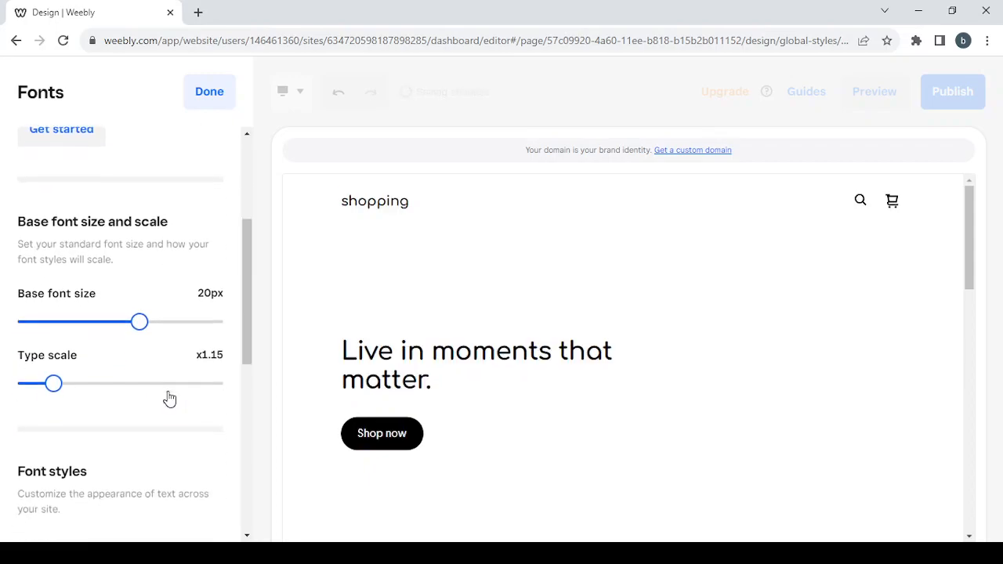
{"action": "scroll", "coordinate": [142, 447], "scroll_direction": "down", "scroll_amount": 1}
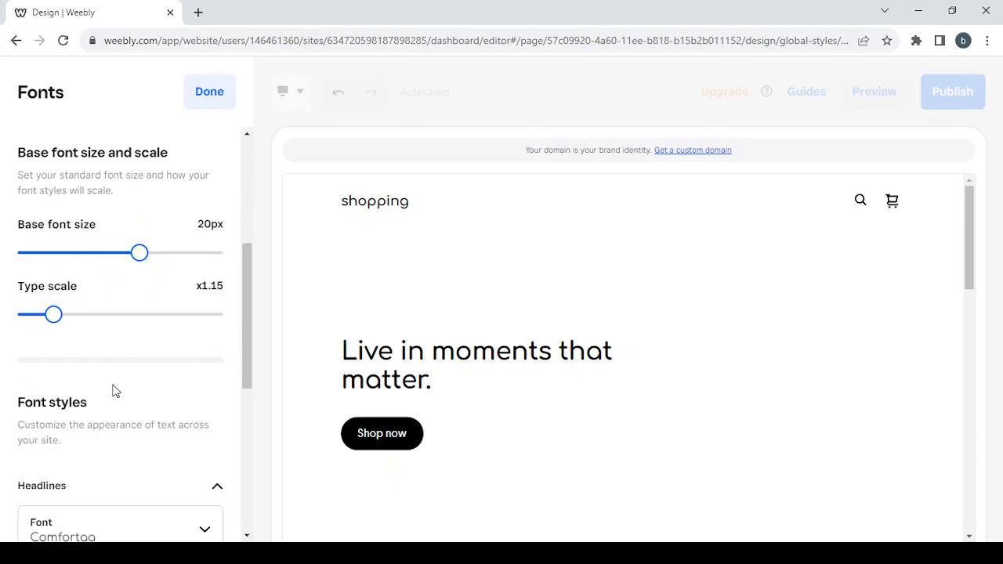
{"action": "scroll", "coordinate": [115, 391], "scroll_direction": "down", "scroll_amount": 6}
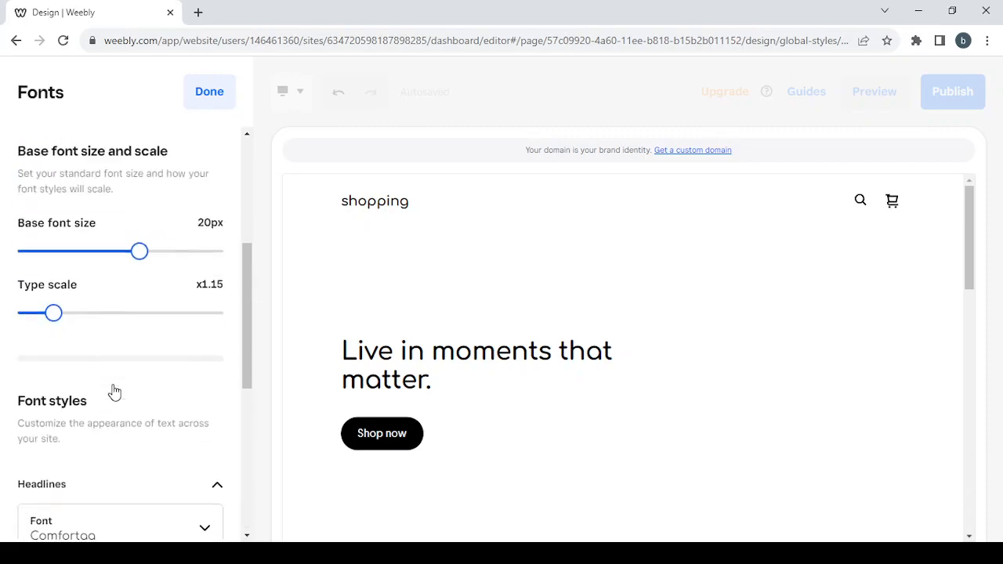
{"action": "scroll", "coordinate": [114, 390], "scroll_direction": "up", "scroll_amount": 5}
{"action": "left_click", "coordinate": [223, 100]}
{"action": "scroll", "coordinate": [205, 241], "scroll_direction": "down", "scroll_amount": 1}
- Set the Shape to Rounded for buttons, form fields and images
{"action": "left_click", "coordinate": [199, 248]}
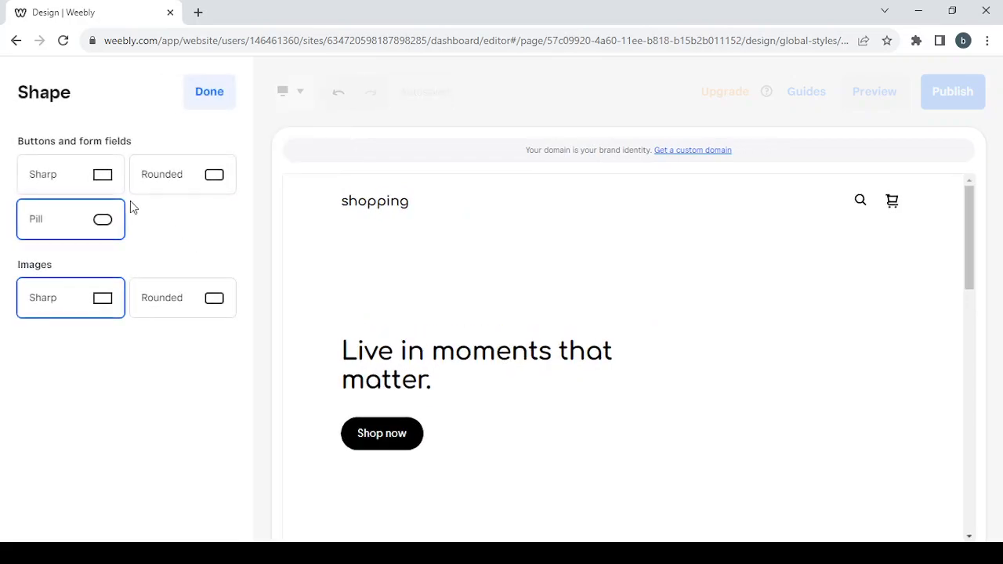
{"action": "left_click", "coordinate": [162, 175]}
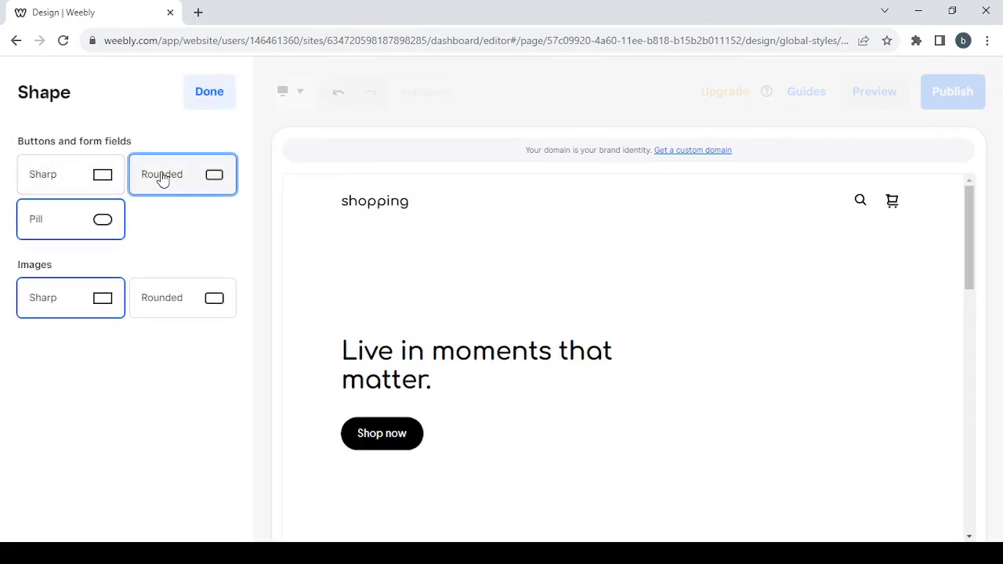
{"action": "left_click", "coordinate": [181, 296]}
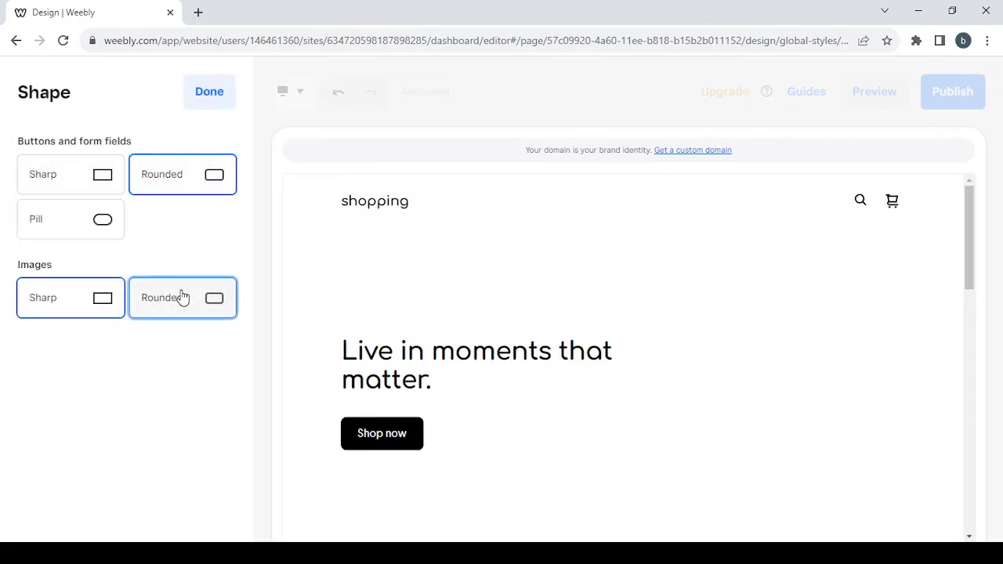
{"action": "left_click", "coordinate": [209, 102]}
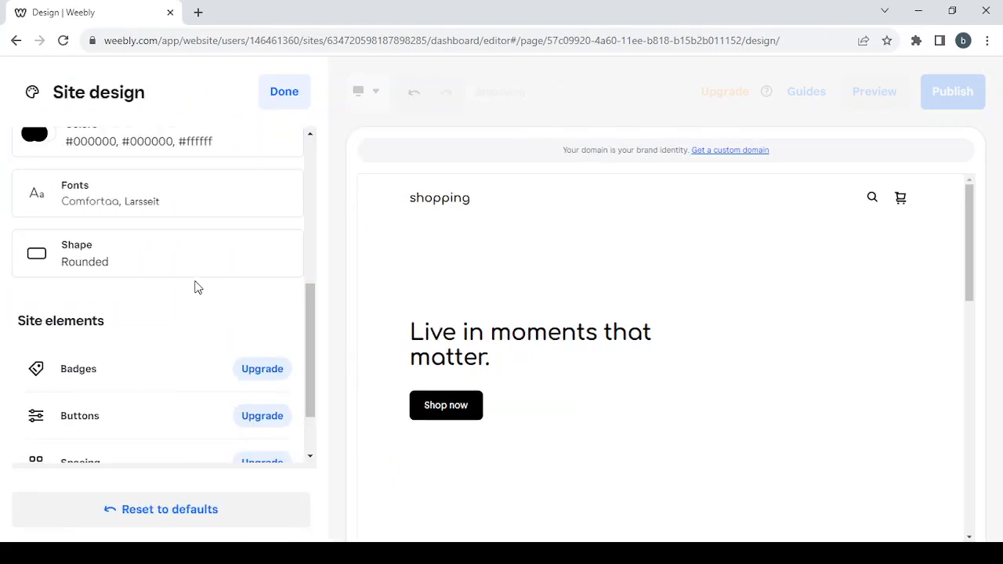
- Close the Site design settings
{"action": "scroll", "coordinate": [195, 287], "scroll_direction": "down", "scroll_amount": 1}
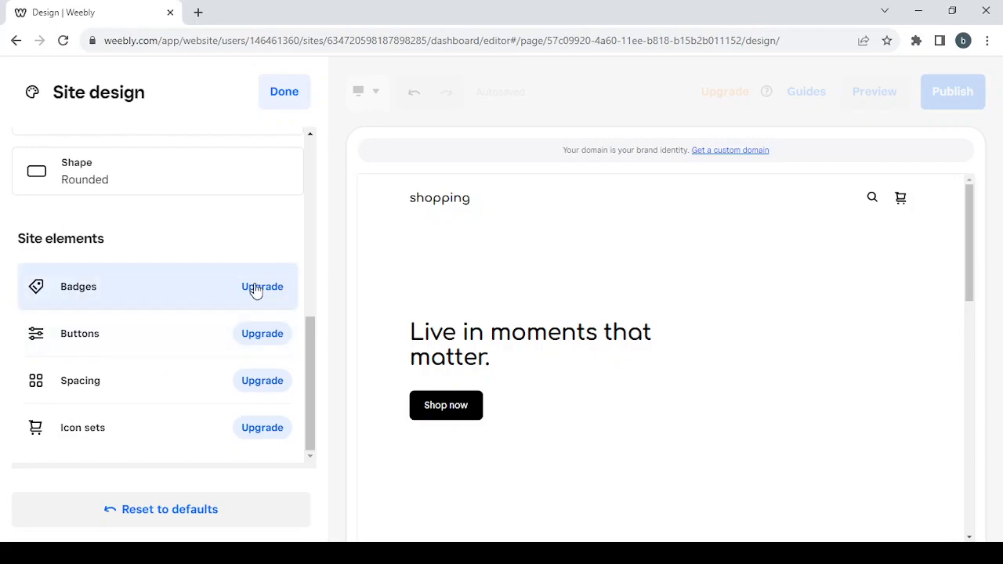
{"action": "scroll", "coordinate": [163, 261], "scroll_direction": "up", "scroll_amount": 5}
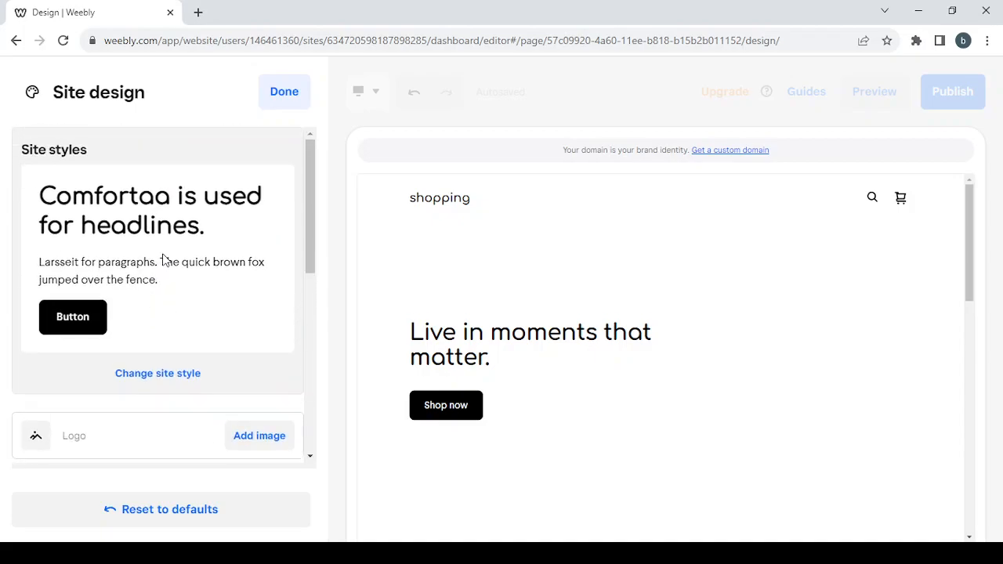
{"action": "left_click", "coordinate": [275, 95]}
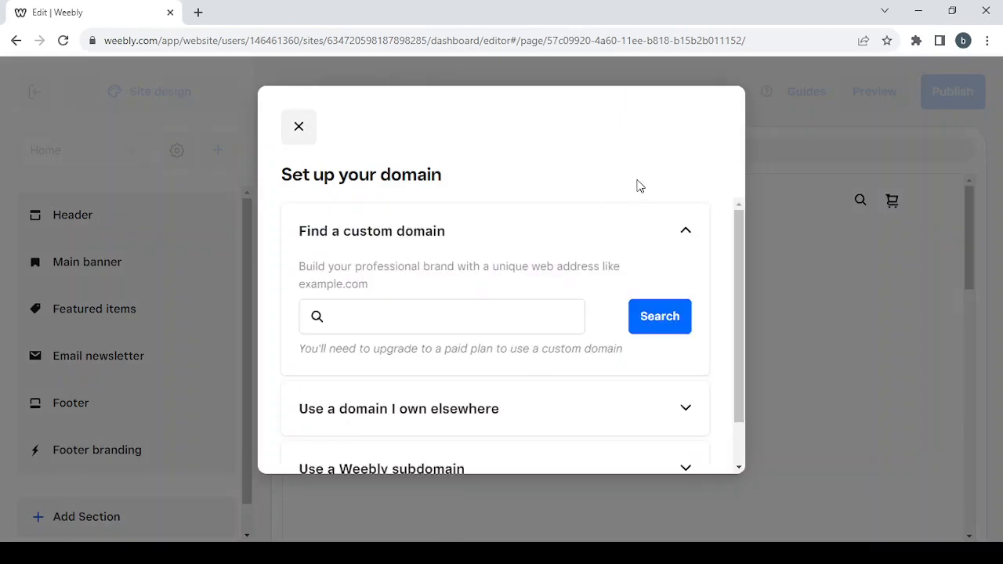
- Dismiss the domain dialog and both tips, go to Featured Products, and show the add-content options
{"action": "left_click", "coordinate": [309, 127]}
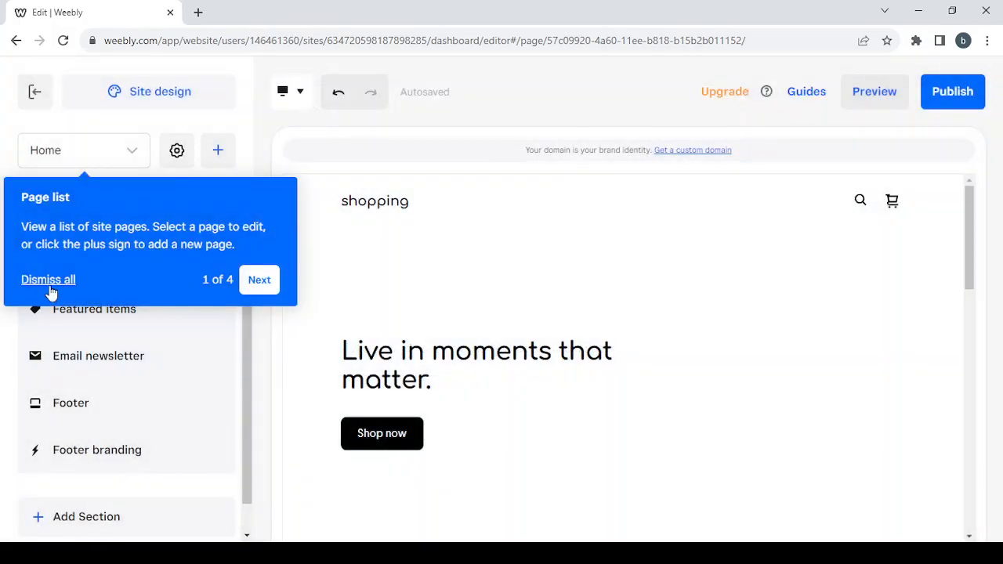
{"action": "left_click", "coordinate": [48, 282]}
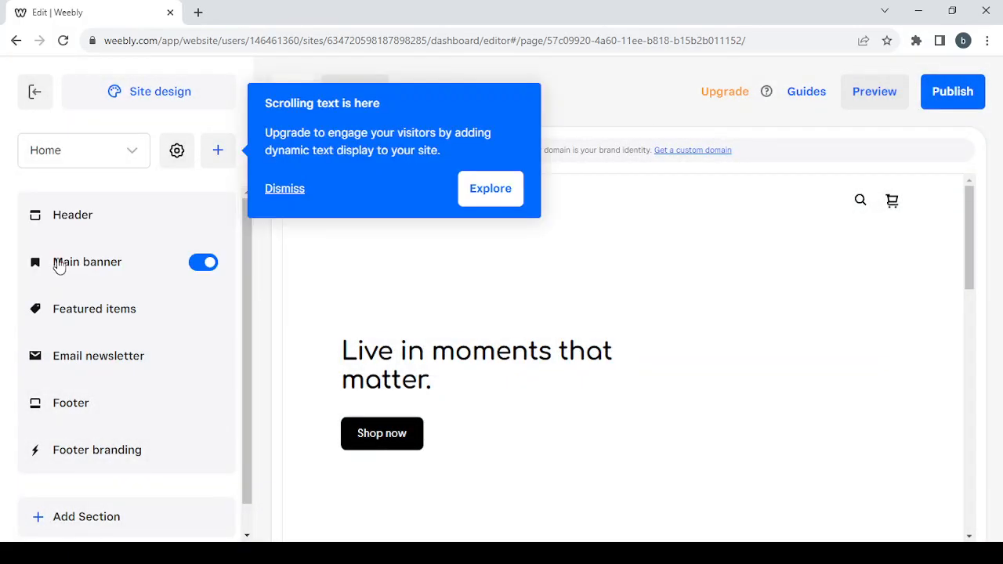
{"action": "left_click", "coordinate": [282, 192]}
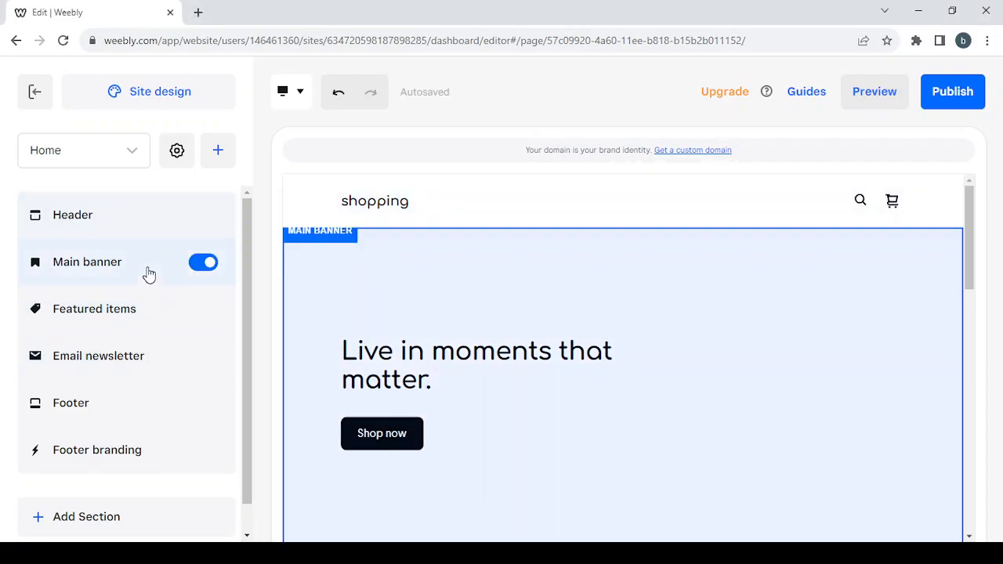
{"action": "left_click", "coordinate": [154, 310]}
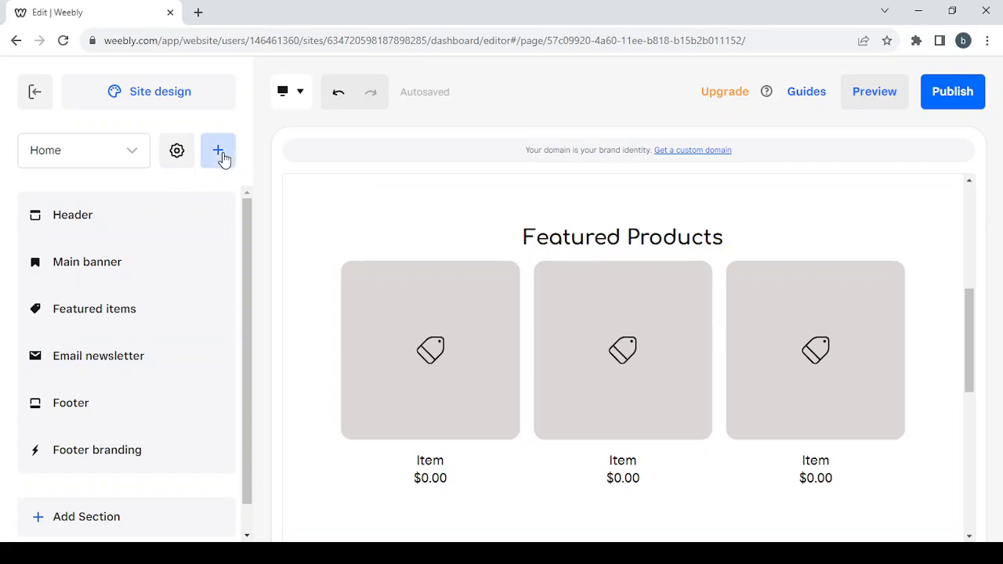
{"action": "left_click", "coordinate": [222, 156]}
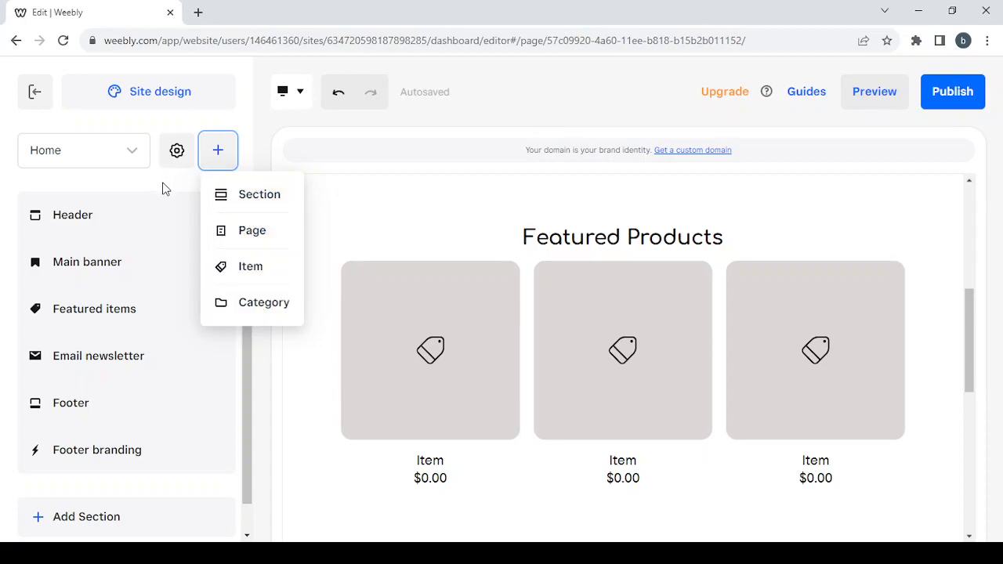
- Close the add-content options and glance through the page settings menu
{"action": "left_click", "coordinate": [179, 151]}
{"action": "left_click", "coordinate": [179, 150]}
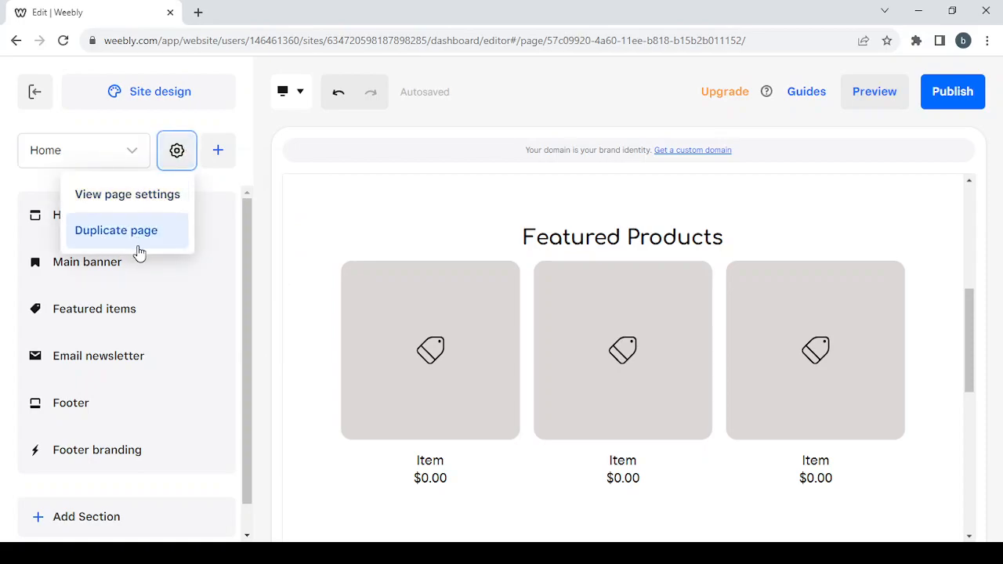
{"action": "left_click", "coordinate": [208, 186]}
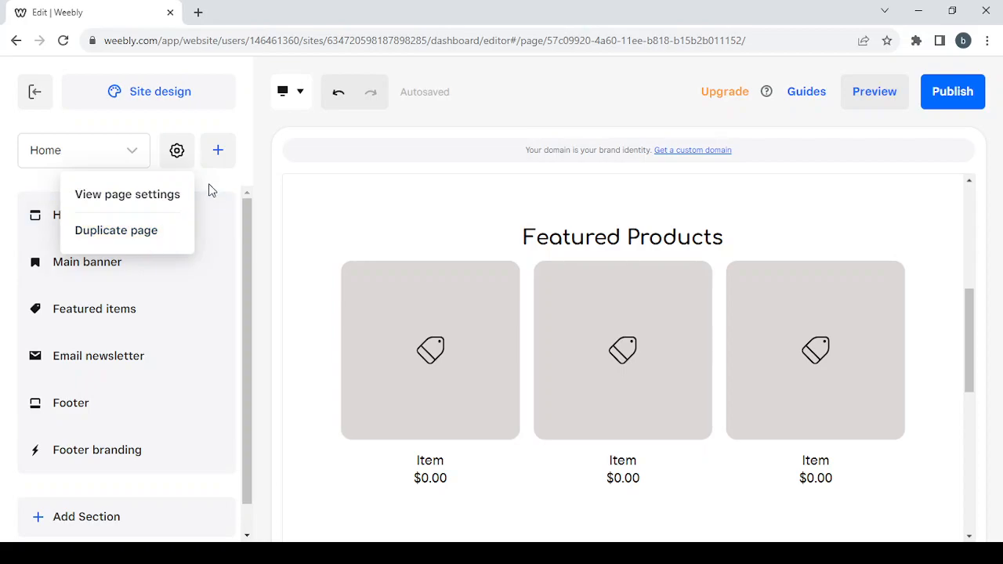
- Browse the site page list, then return to the Home page sections
{"action": "left_click", "coordinate": [119, 157]}
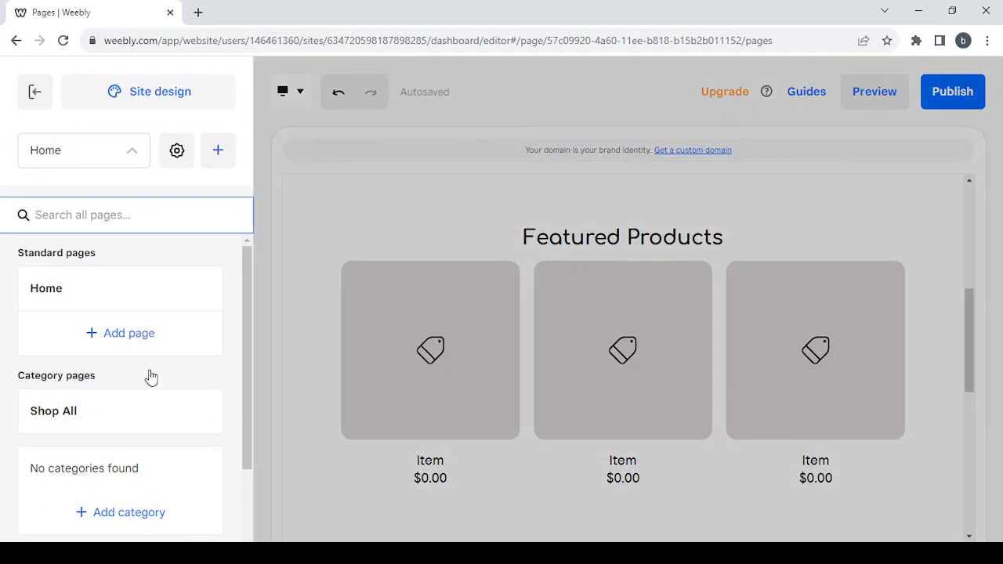
{"action": "scroll", "coordinate": [161, 406], "scroll_direction": "down", "scroll_amount": 2}
{"action": "scroll", "coordinate": [157, 405], "scroll_direction": "down", "scroll_amount": 1}
{"action": "scroll", "coordinate": [138, 293], "scroll_direction": "up", "scroll_amount": 3}
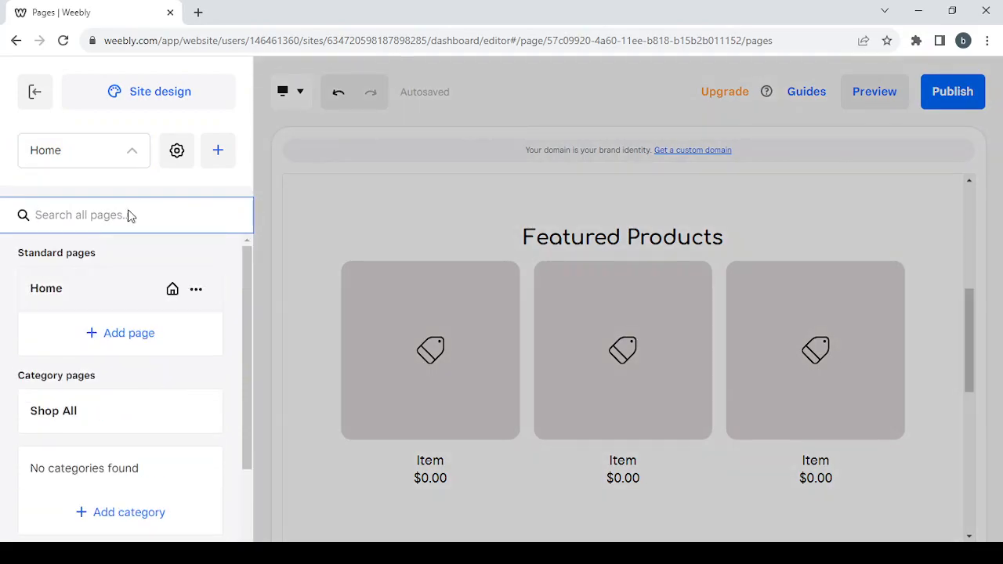
{"action": "left_click", "coordinate": [133, 150]}
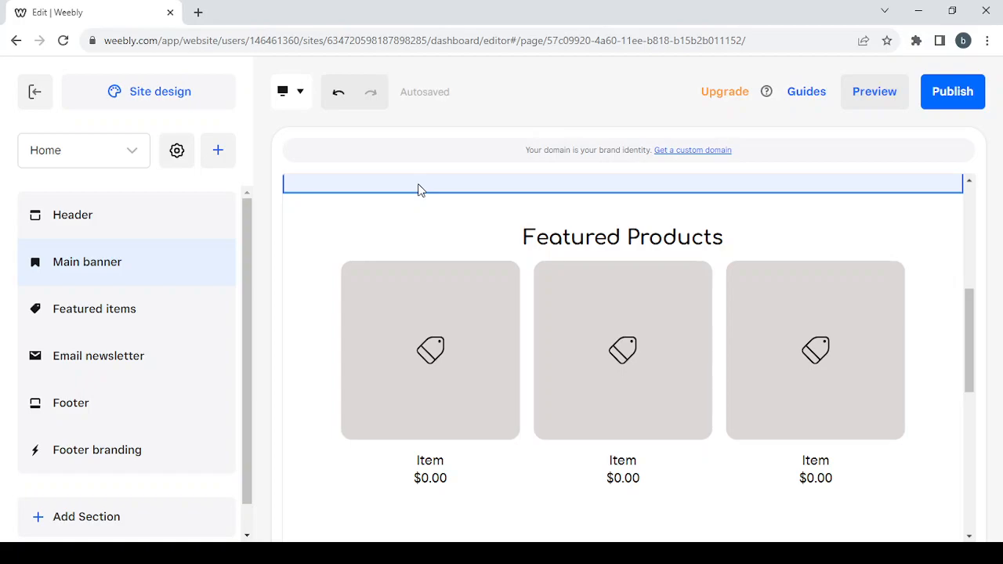
{"action": "scroll", "coordinate": [435, 325], "scroll_direction": "down", "scroll_amount": 2}
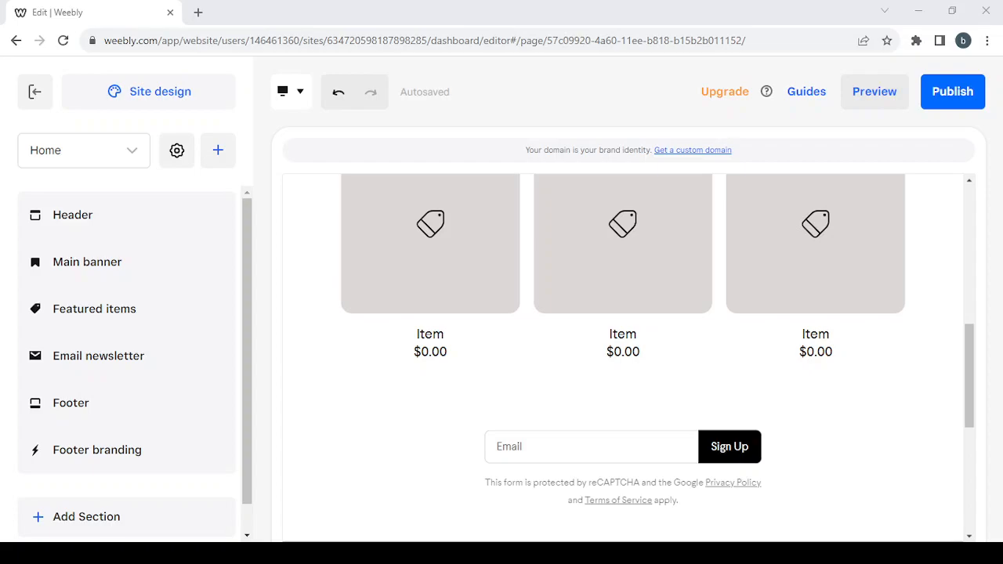
{"action": "left_click", "coordinate": [96, 317]}
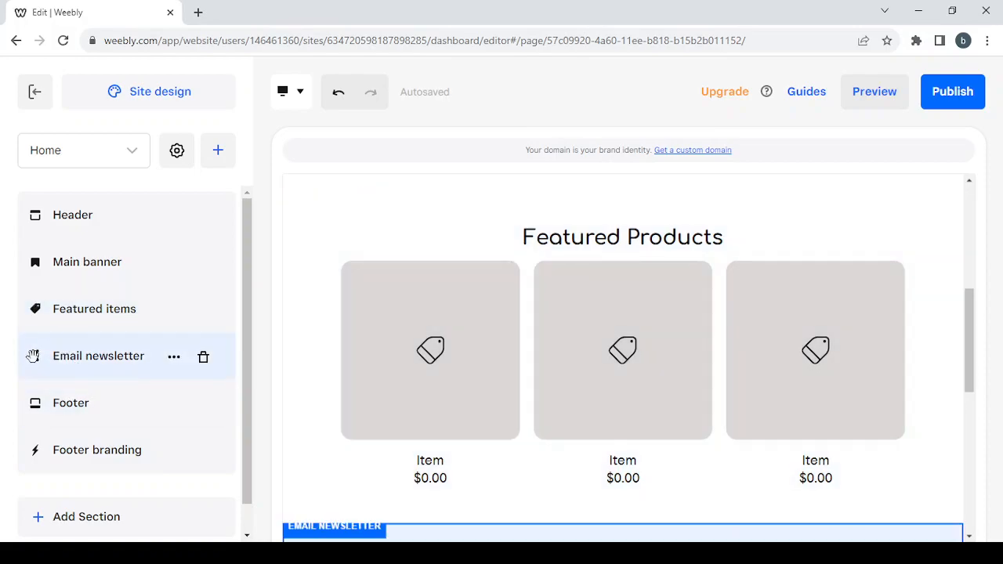
{"action": "mouse_move", "coordinate": [32, 356]}
{"action": "left_mouse_down"}
{"action": "mouse_move", "coordinate": [43, 246]}
{"action": "mouse_move", "coordinate": [32, 452]}
{"action": "mouse_move", "coordinate": [50, 185]}
{"action": "mouse_move", "coordinate": [29, 278]}
{"action": "mouse_move", "coordinate": [43, 370]}
{"action": "left_mouse_up"}
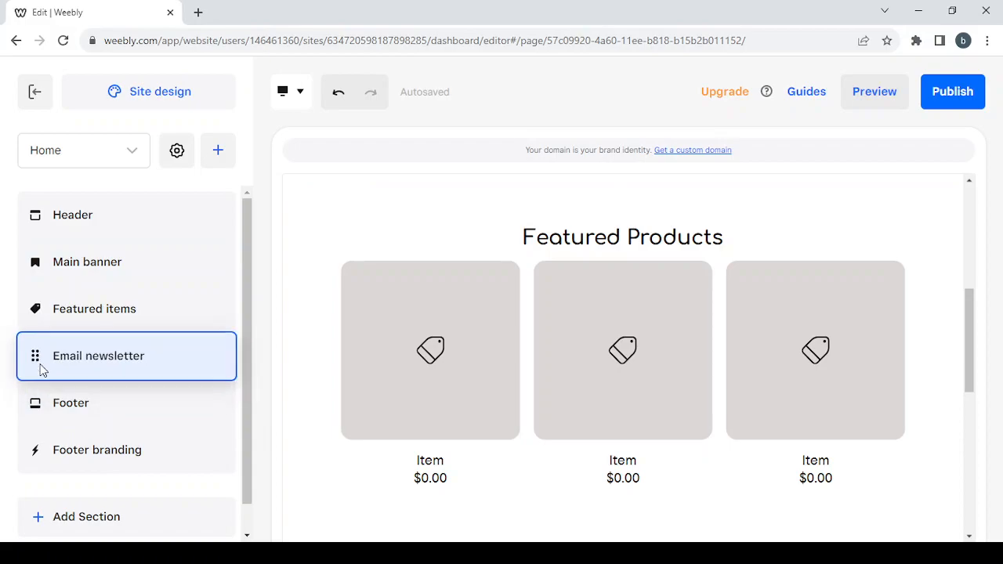